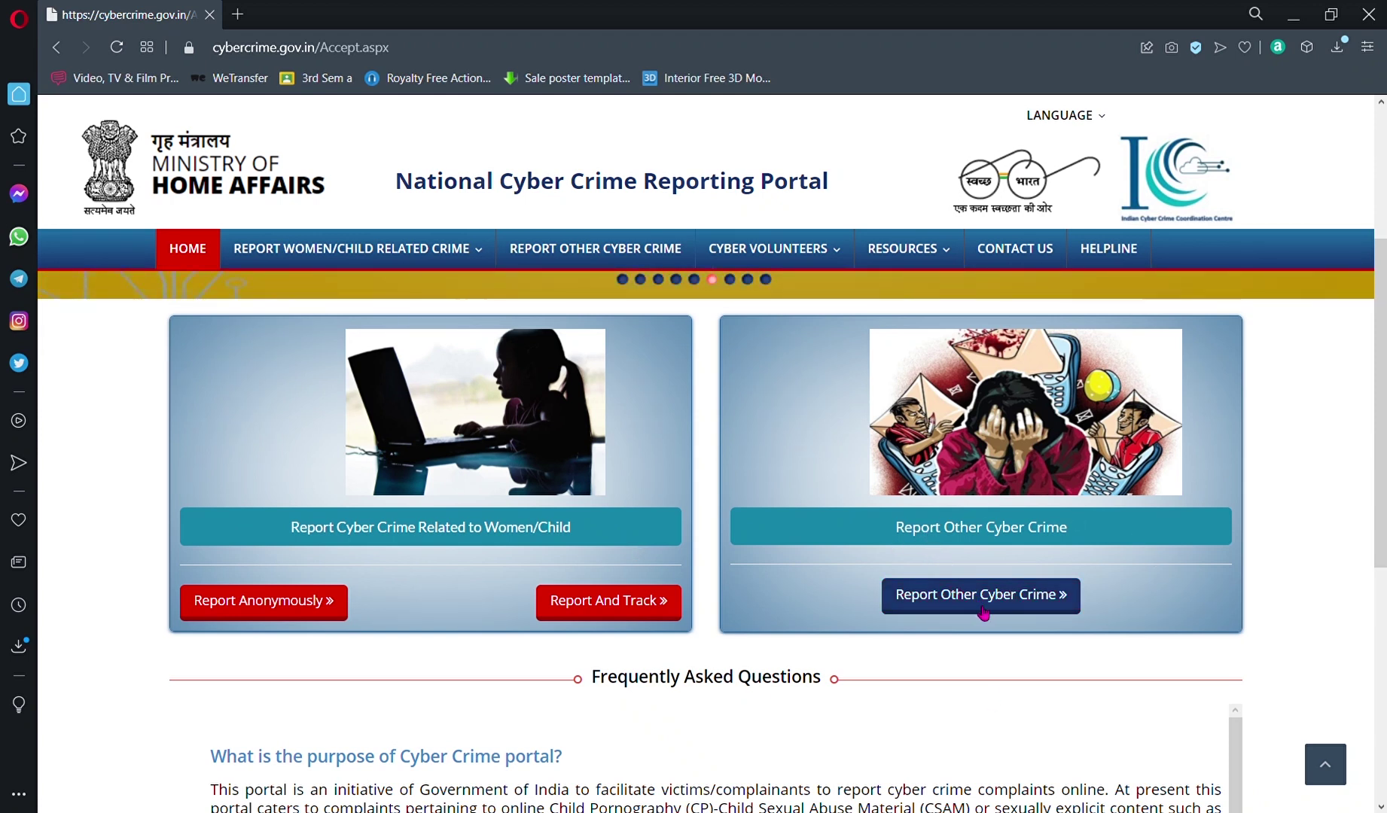
Step: Start reporting other cyber crime, try new-user registration, then return to Citizen Login
{"action": "left_click", "coordinate": [1006, 610]}
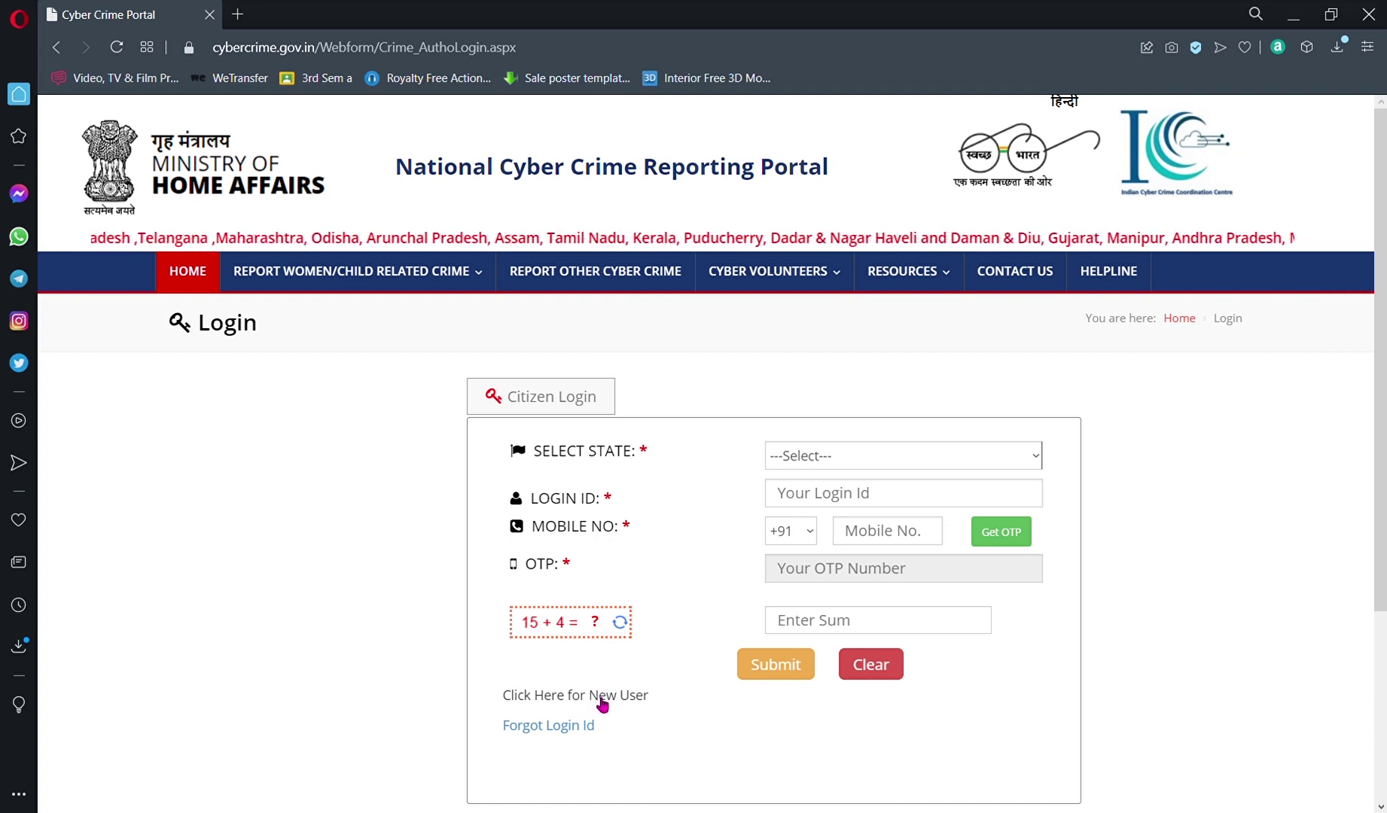
{"action": "left_click", "coordinate": [603, 704]}
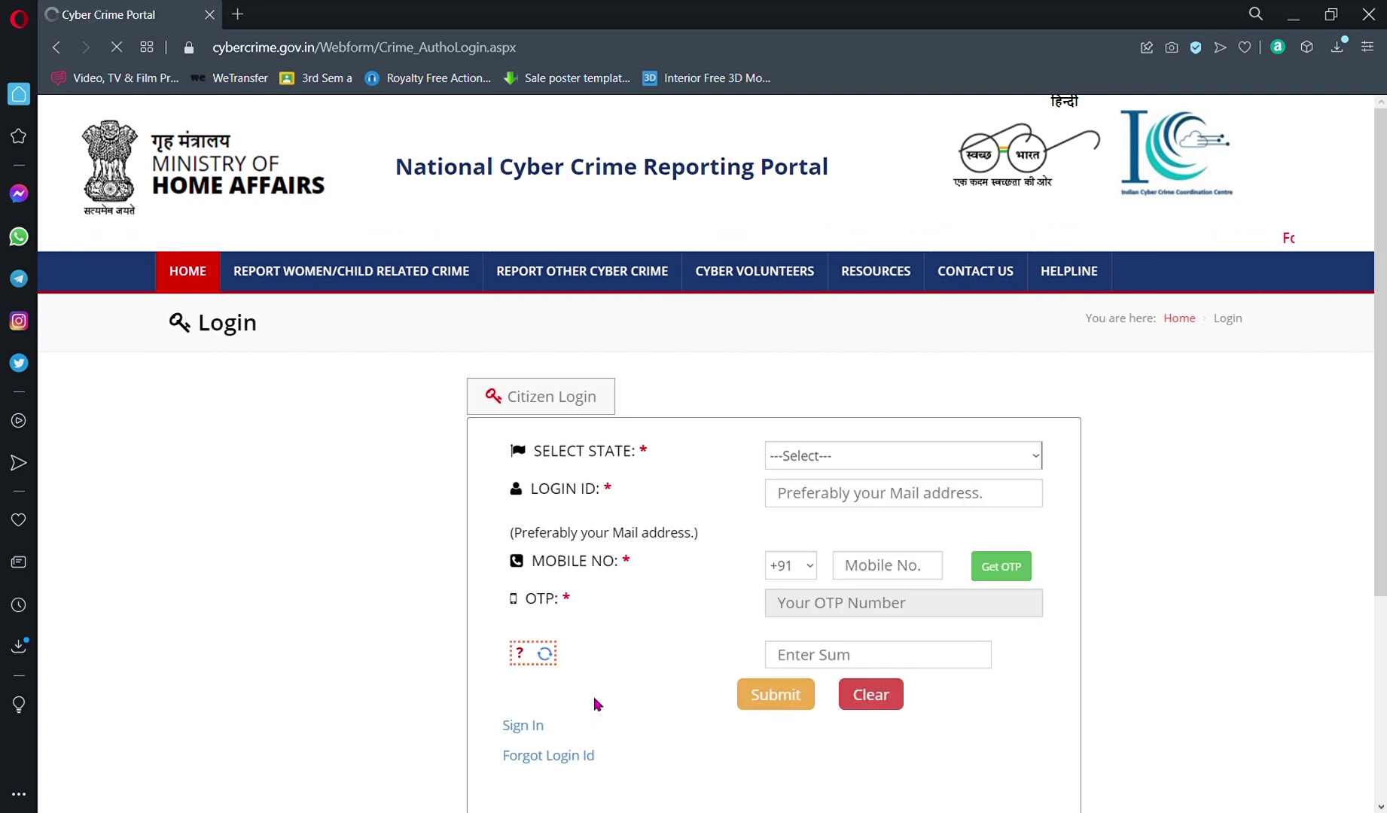
{"action": "left_click", "coordinate": [811, 464]}
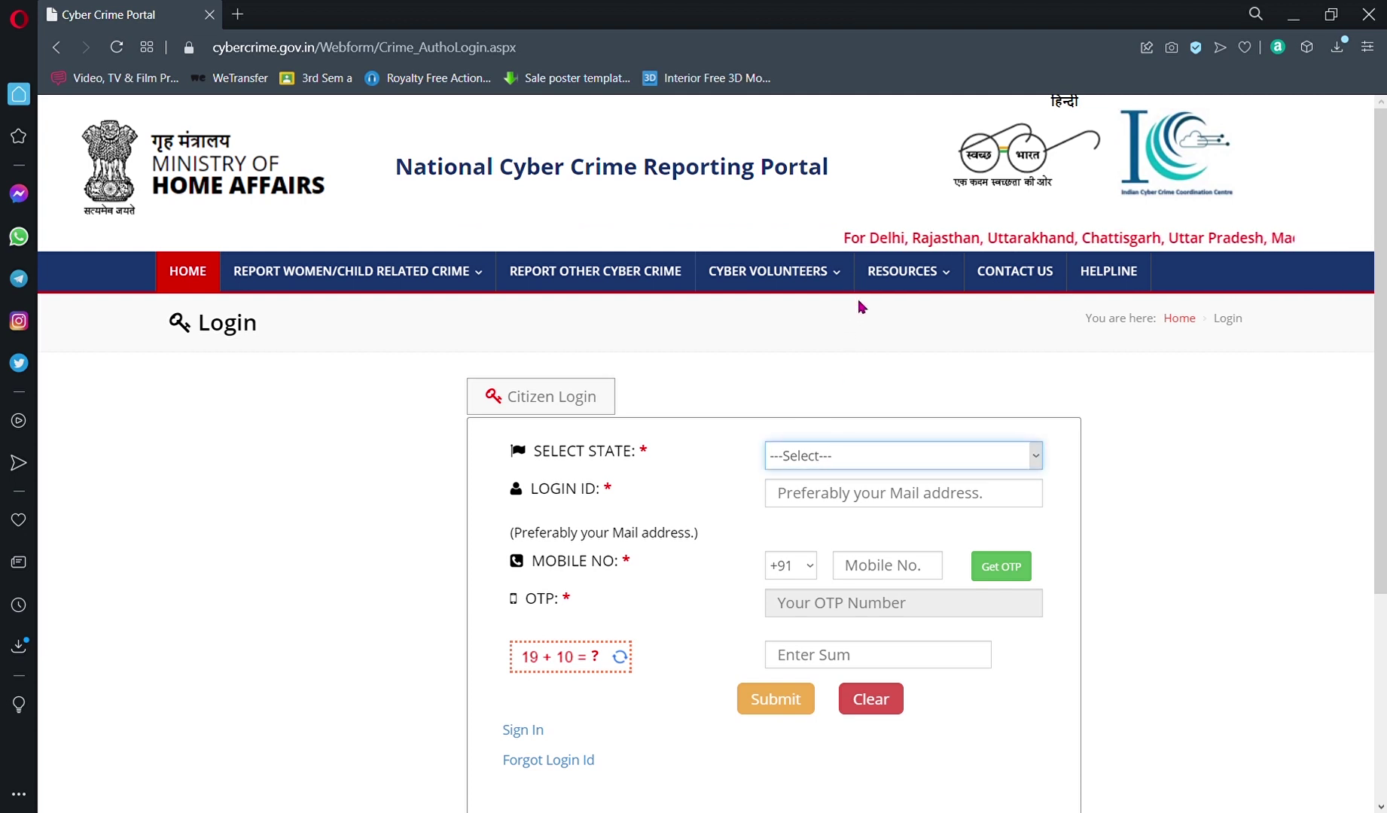
{"action": "left_click", "coordinate": [917, 506]}
{"action": "left_click", "coordinate": [748, 510]}
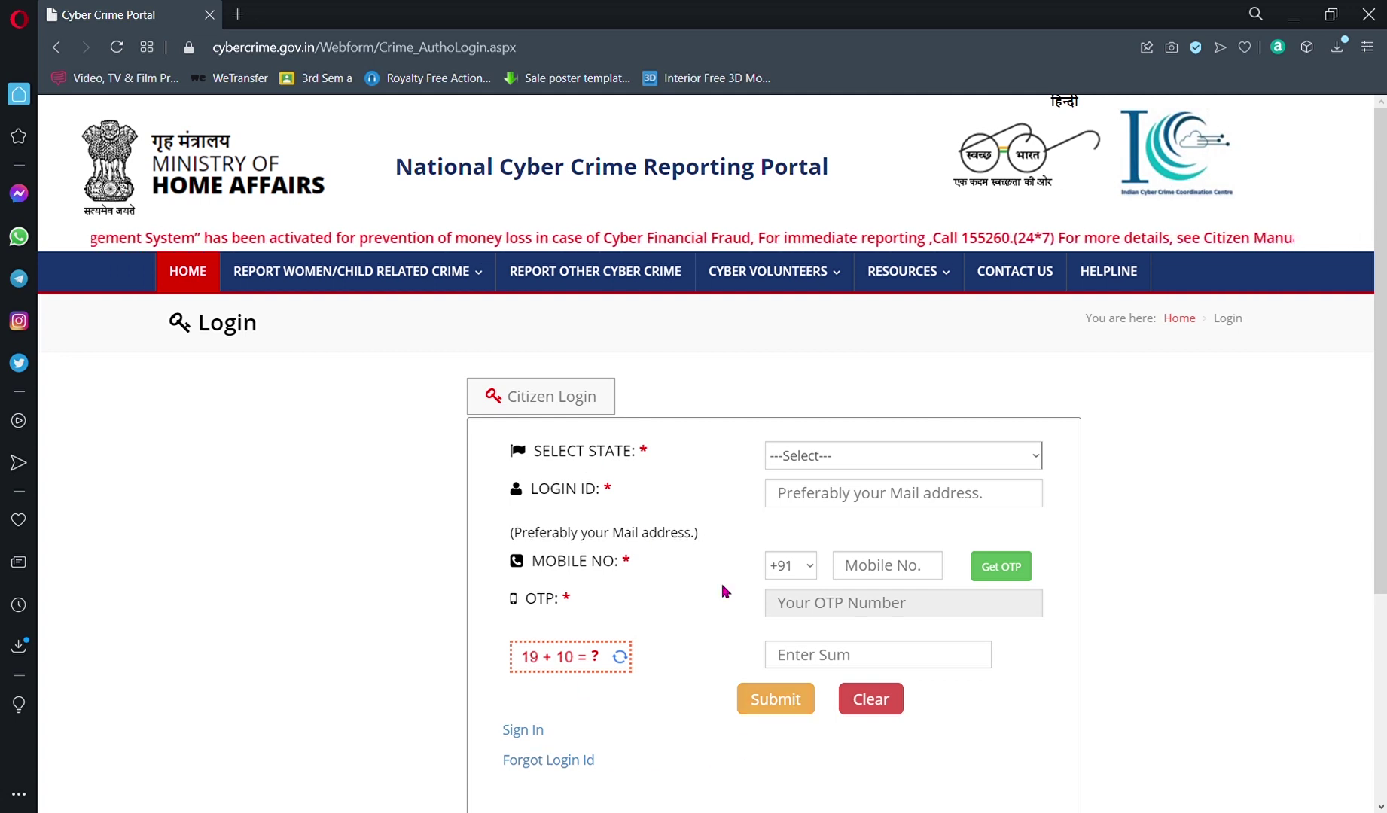
{"action": "left_click", "coordinate": [536, 732]}
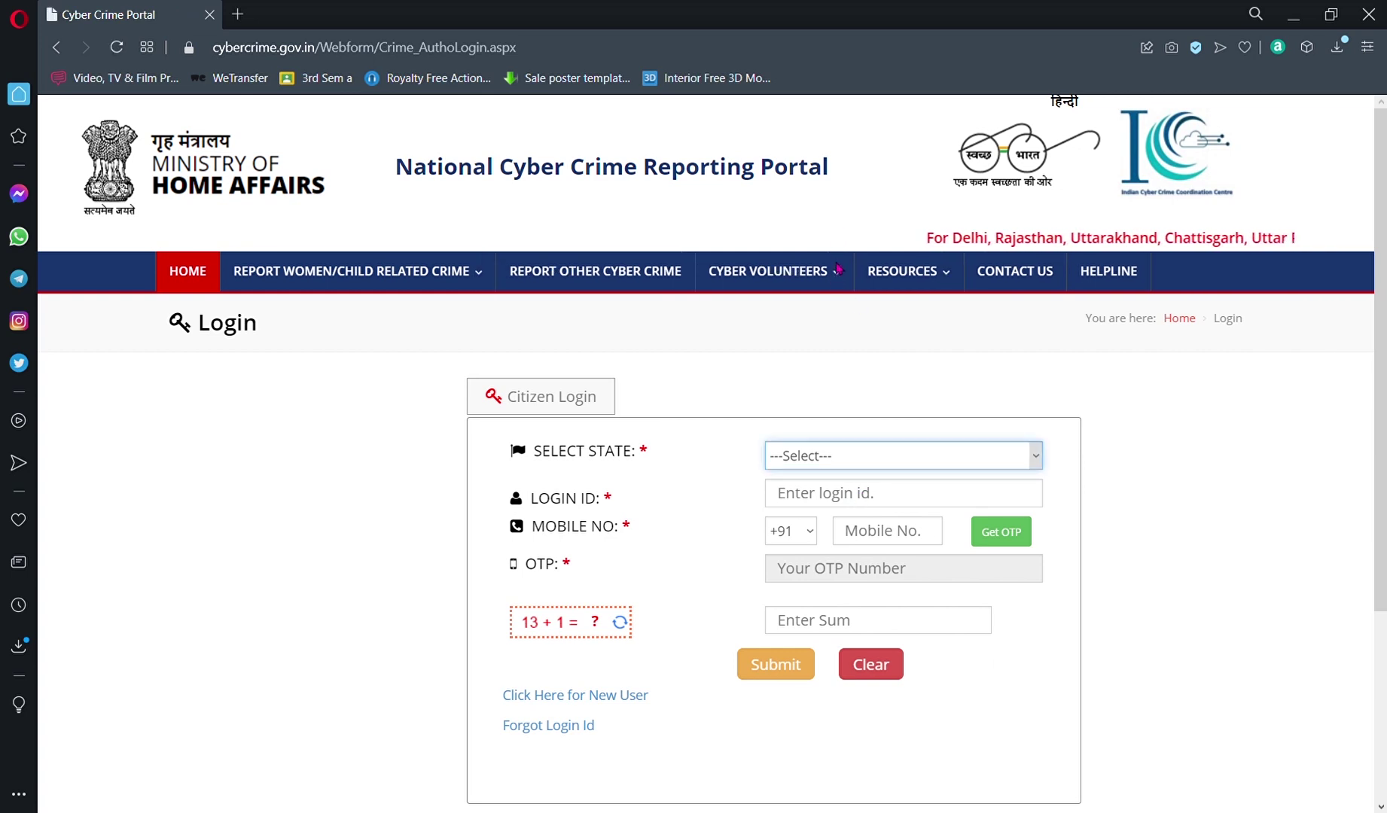
Step: Log in with state HARYANA, Login ID, mobile OTP and captcha sum 37
{"action": "key", "text": "h"}
{"action": "left_click", "coordinate": [842, 500]}
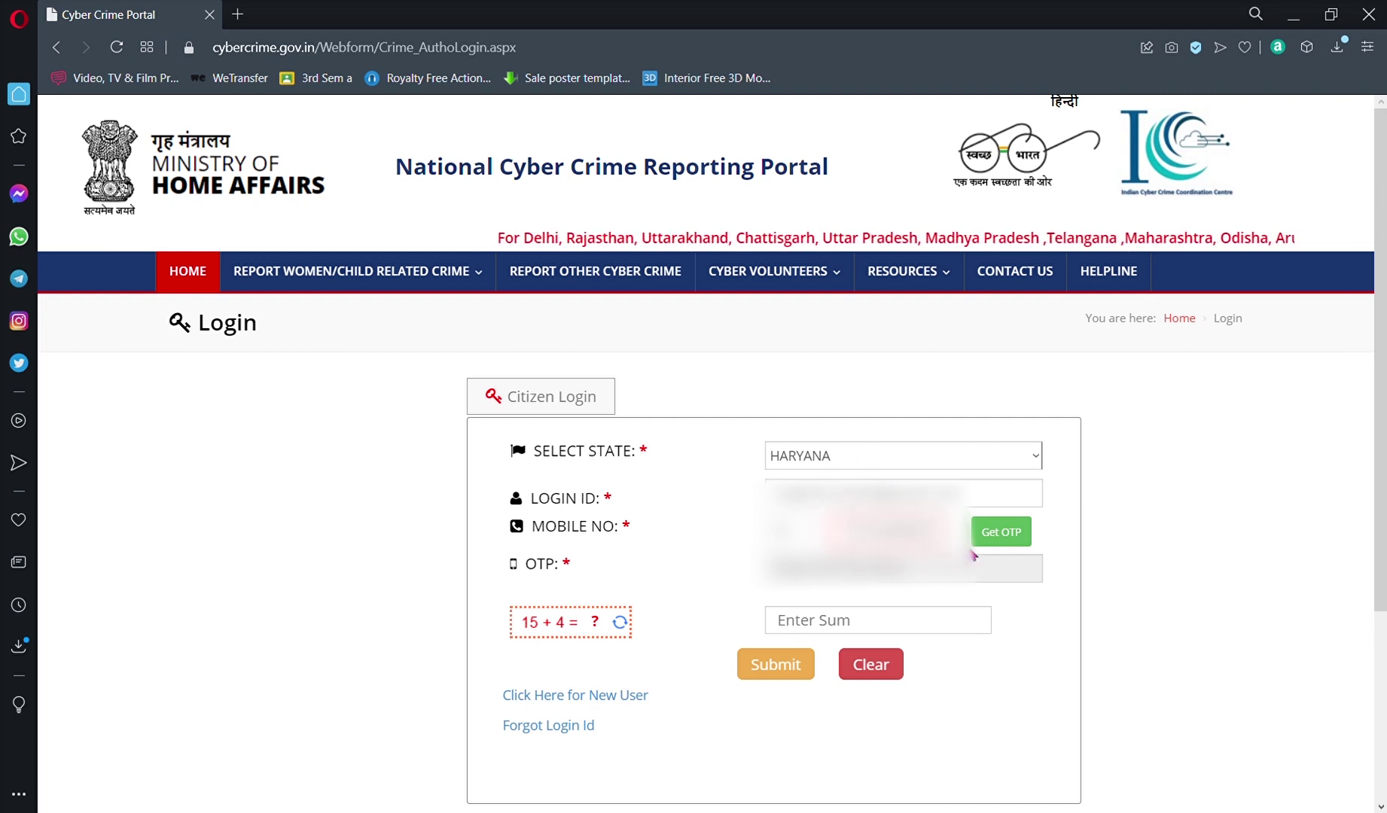
{"action": "left_click", "coordinate": [1001, 542]}
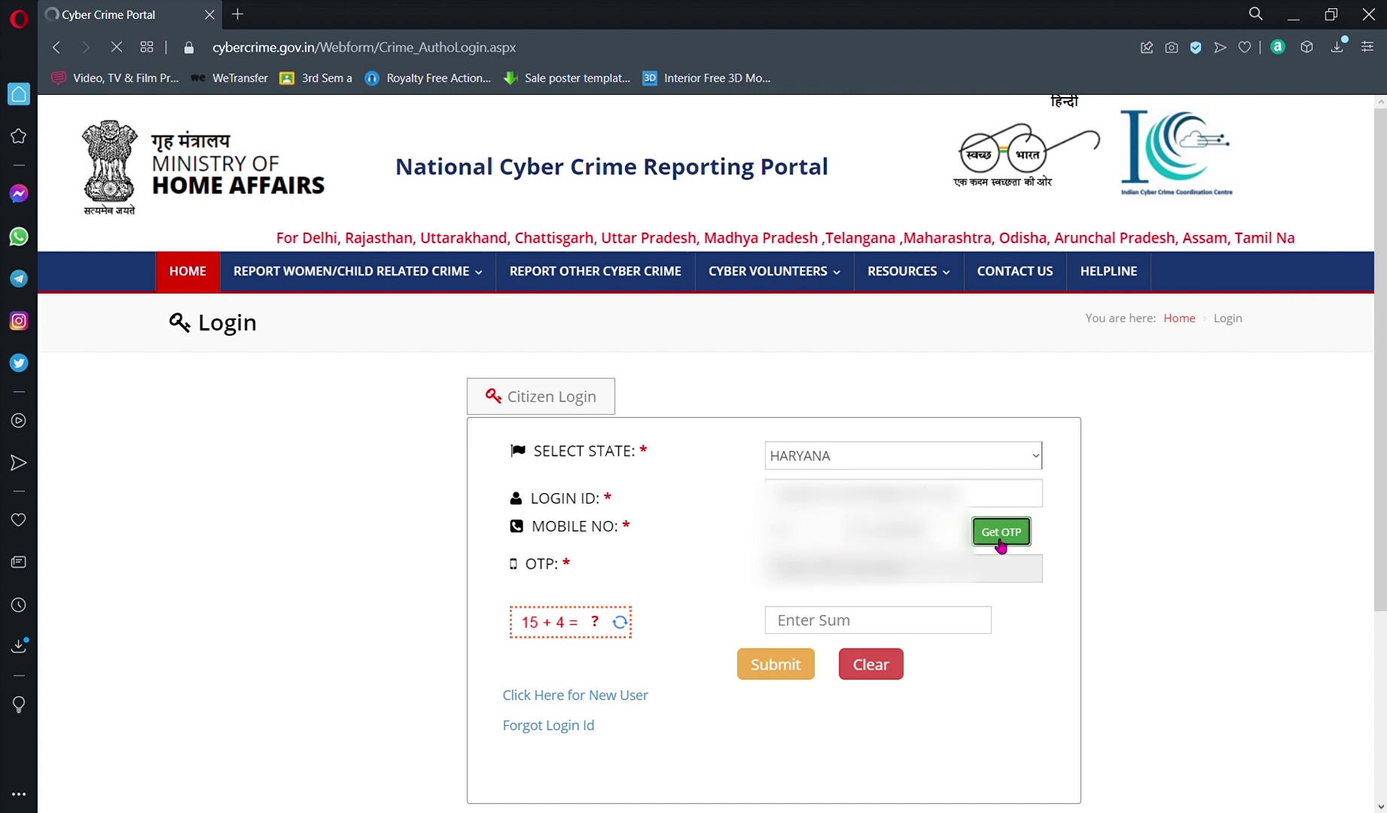
{"action": "left_click", "coordinate": [915, 578]}
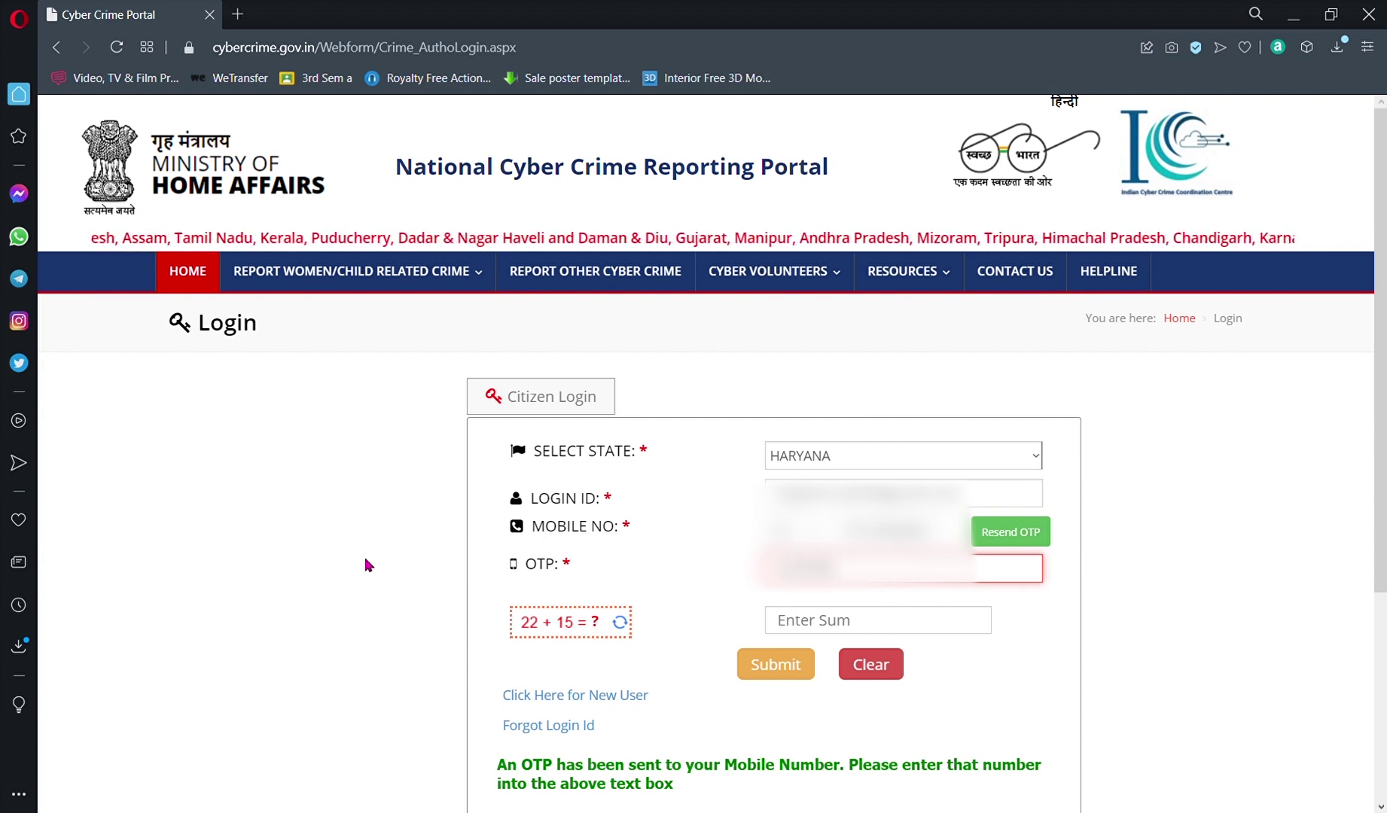
{"action": "left_click", "coordinate": [831, 632]}
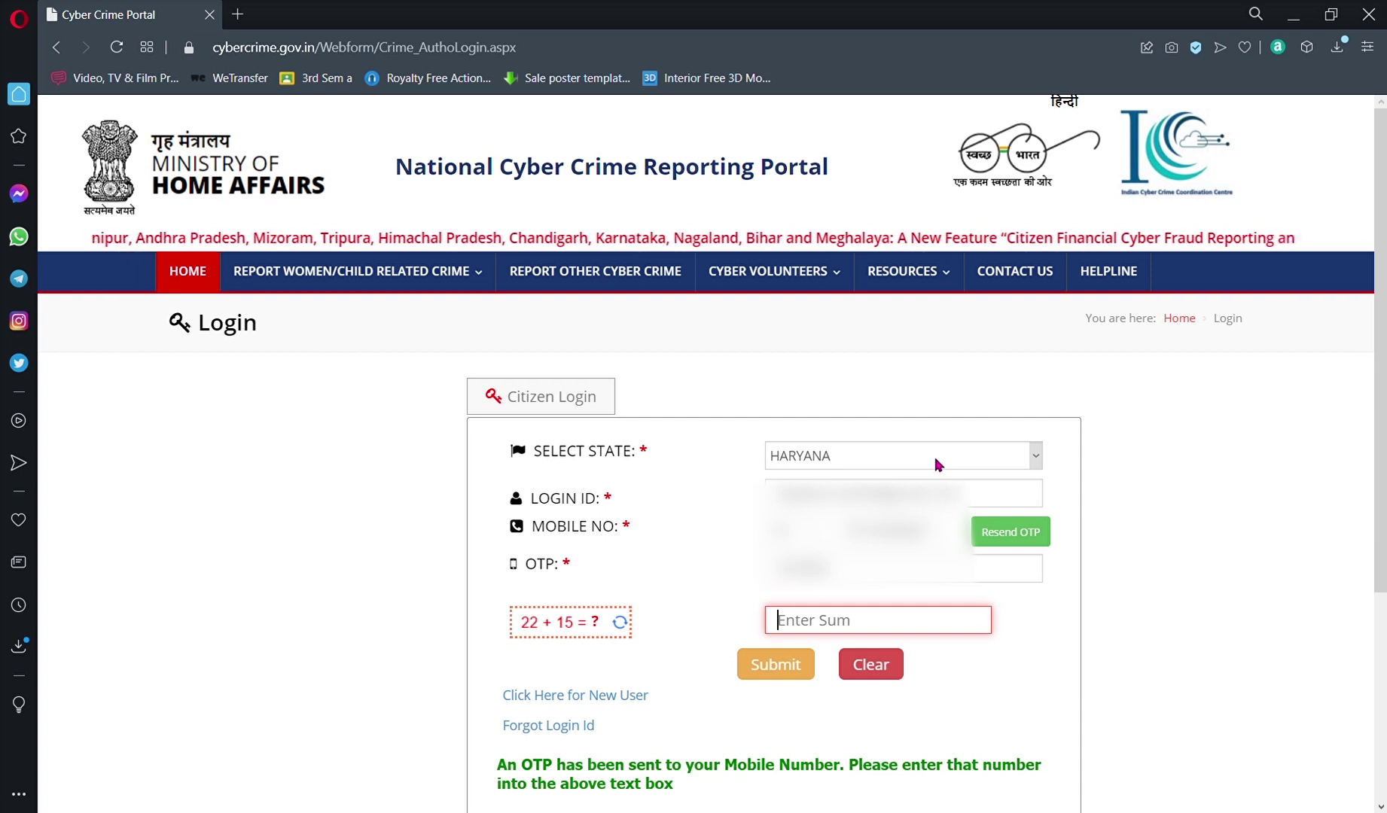
{"action": "type", "text": "37"}
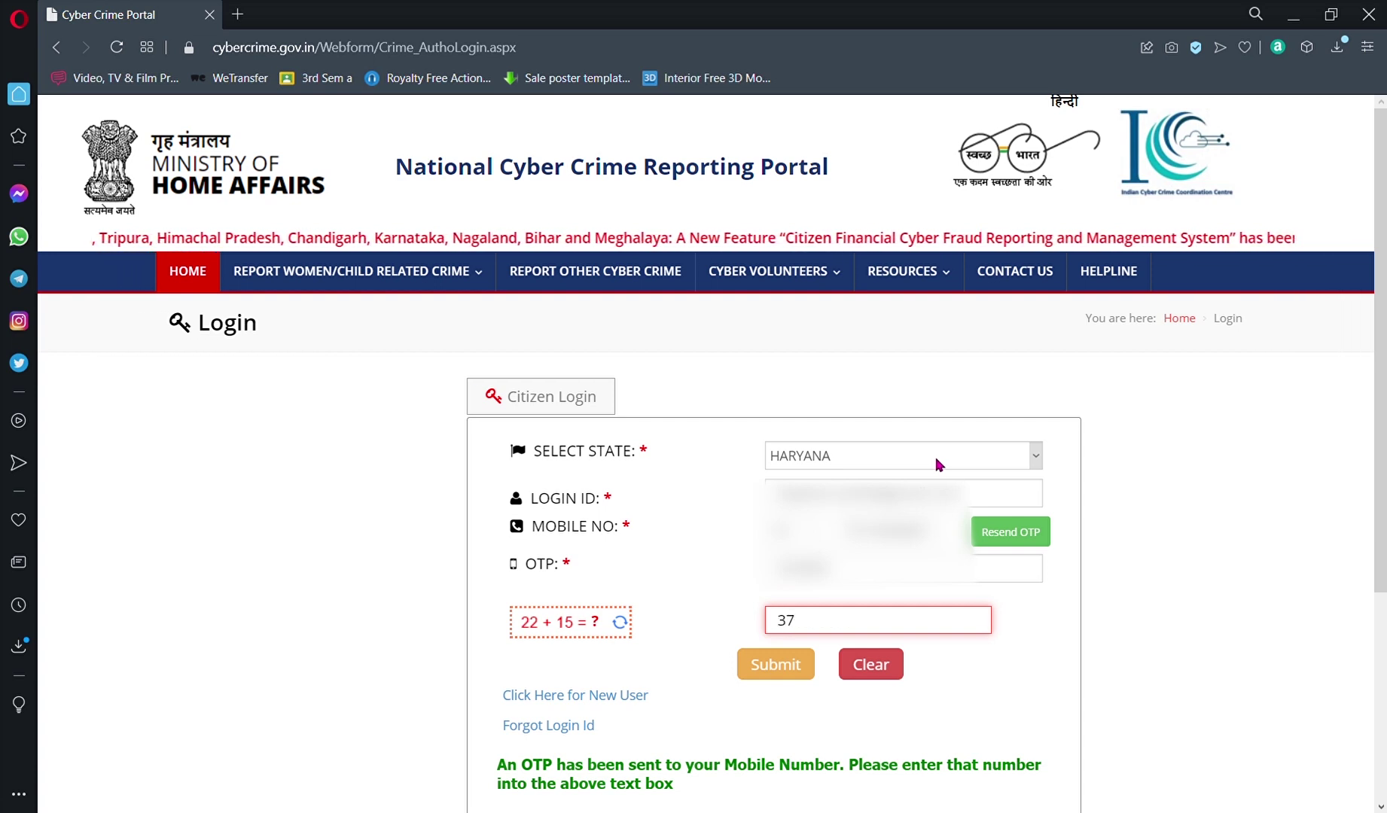
{"action": "left_click", "coordinate": [770, 676]}
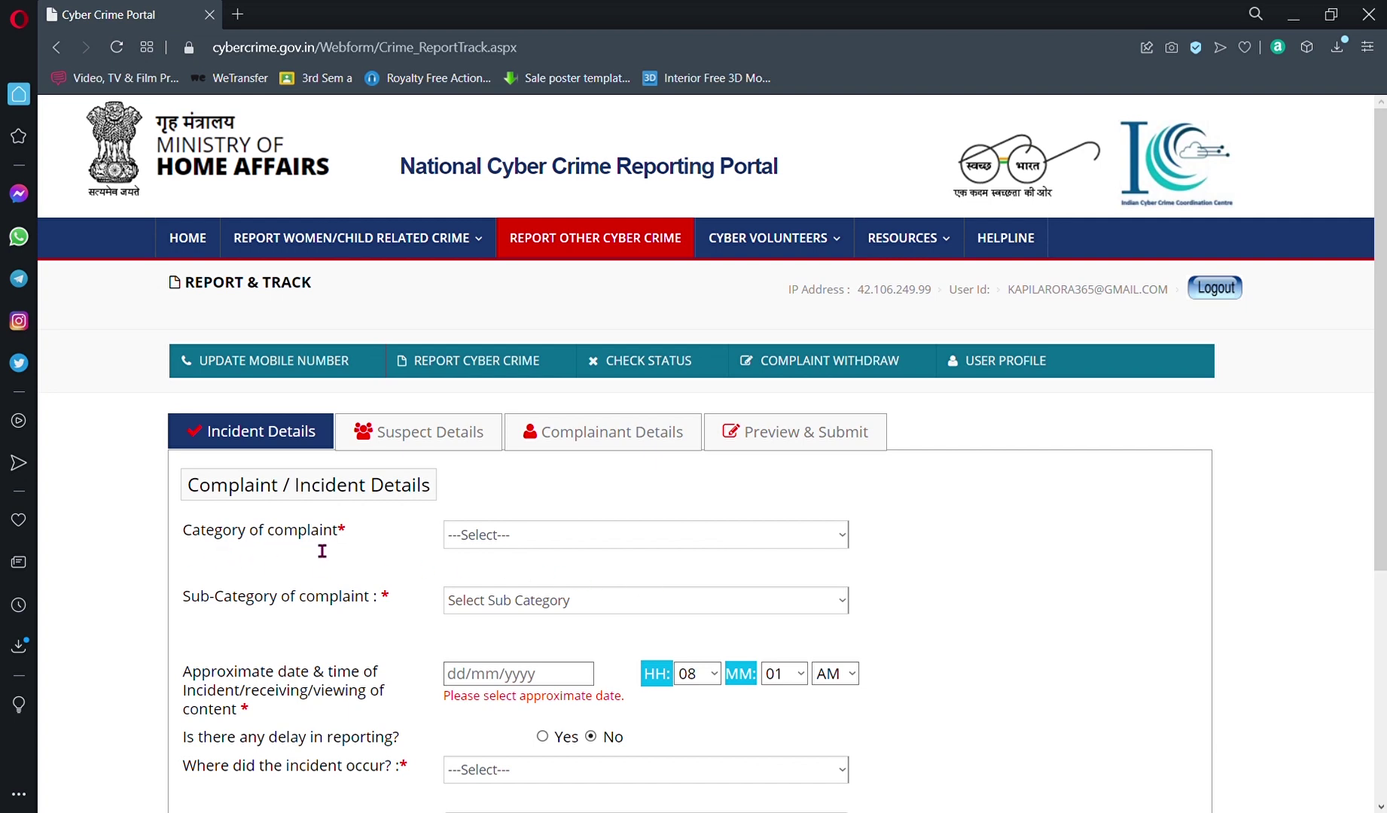
Step: Choose category 'Online and Social Media Related Crime' and sub-category 'Online Job Fraud'
{"action": "left_click", "coordinate": [595, 535]}
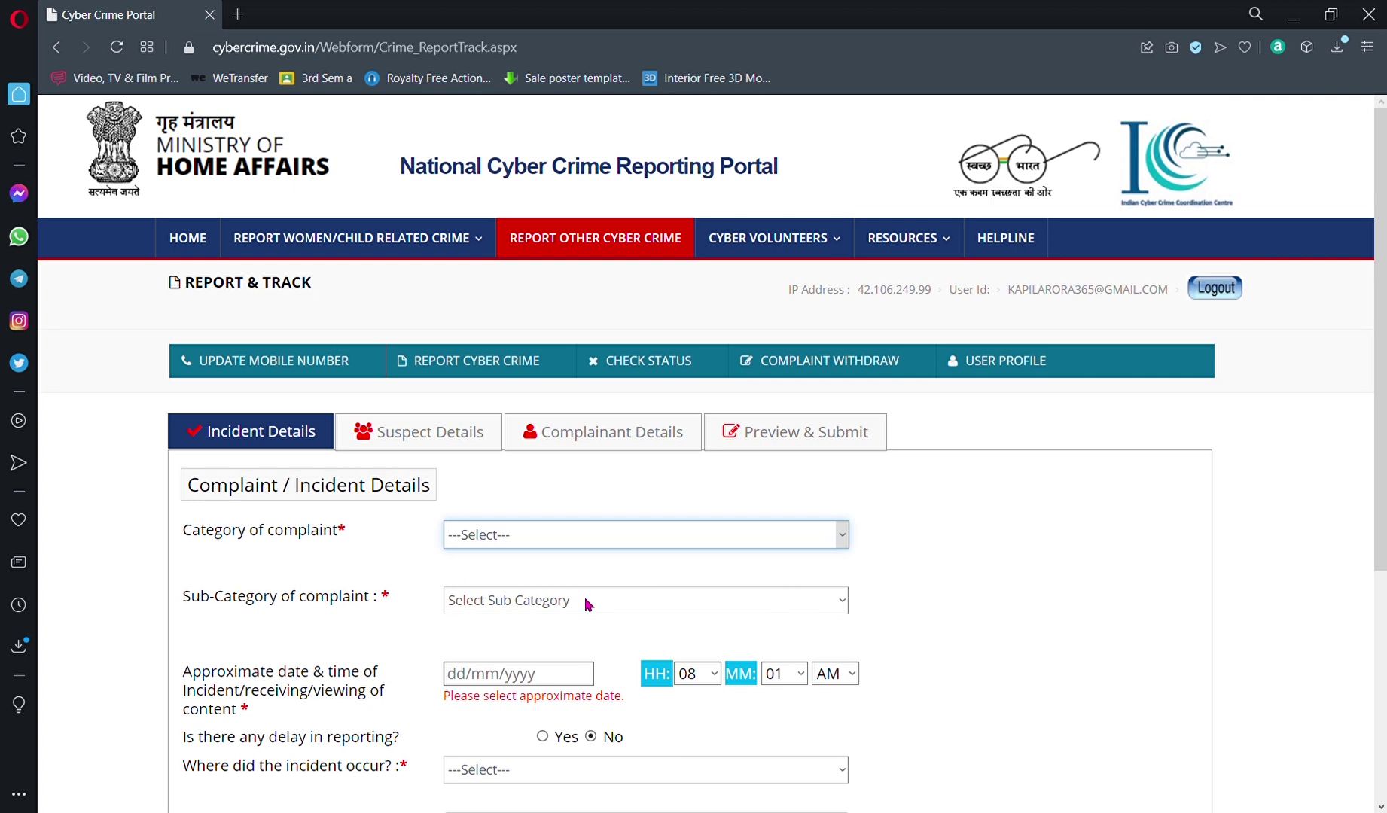
{"action": "left_click", "coordinate": [651, 593]}
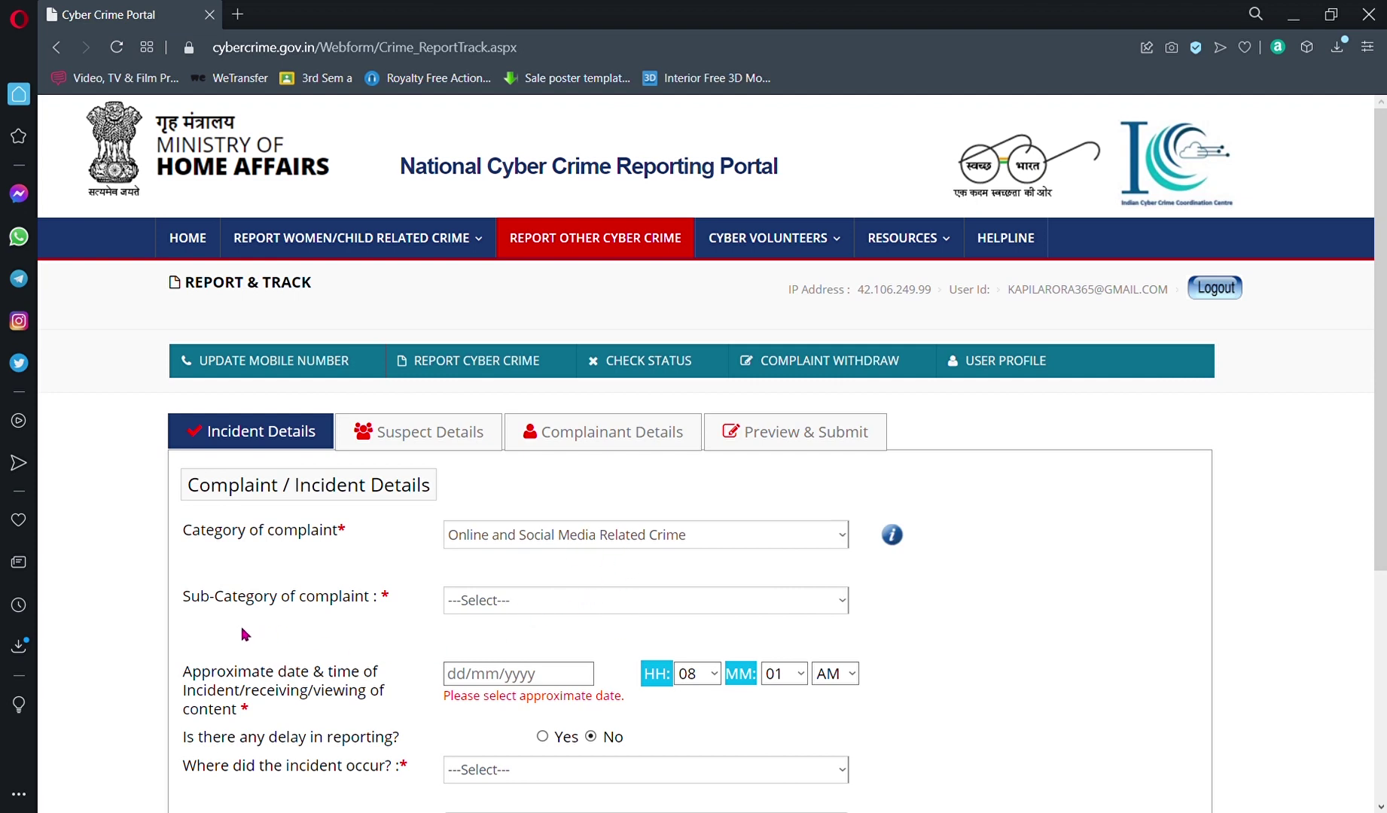
{"action": "left_click", "coordinate": [488, 602]}
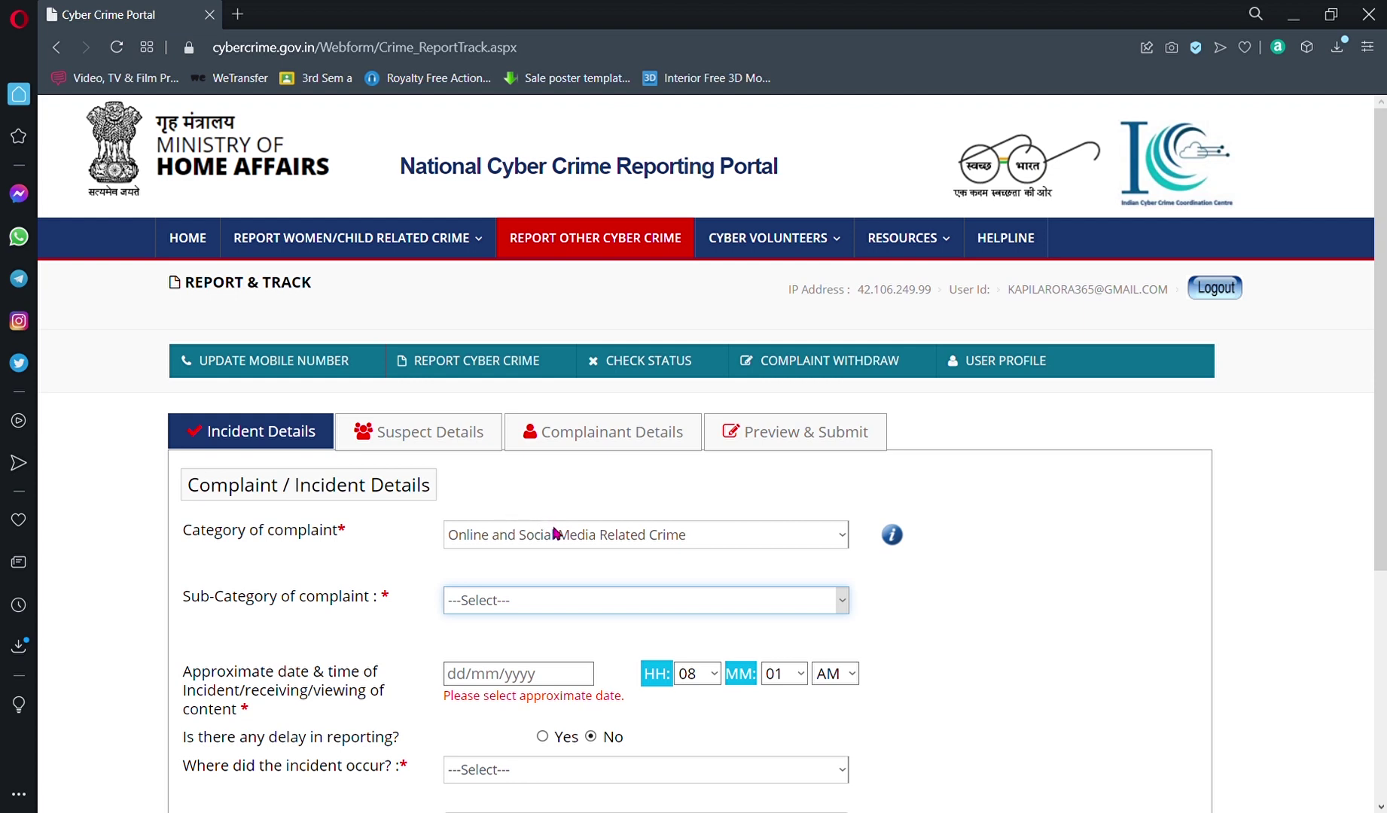
{"action": "left_click", "coordinate": [666, 649]}
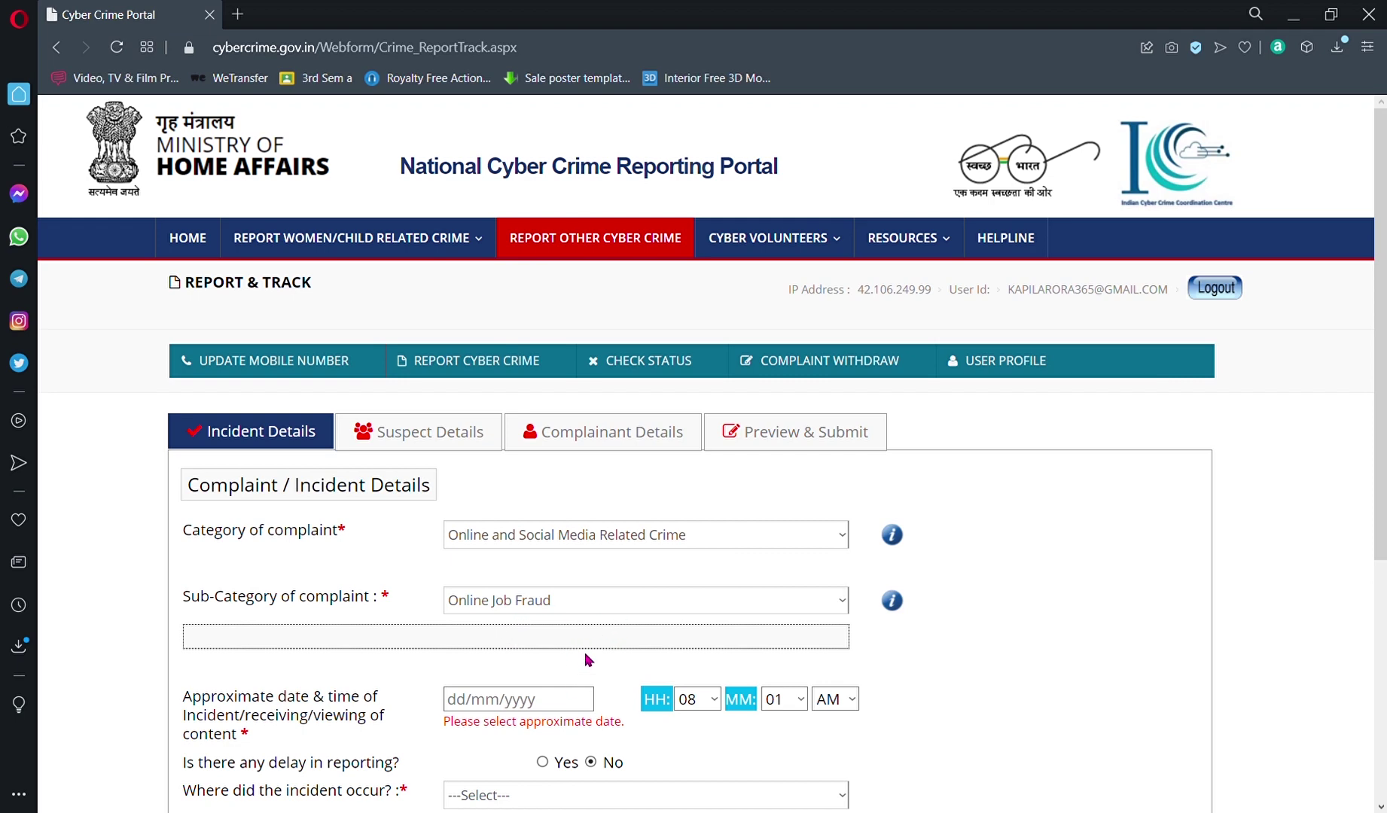
{"action": "scroll", "coordinate": [586, 657], "scroll_direction": "down", "scroll_amount": 3}
{"action": "scroll", "coordinate": [603, 625], "scroll_direction": "up", "scroll_amount": 3}
Step: Set the incident date to 05/09/2021 from the calendar
{"action": "left_click", "coordinate": [474, 700]}
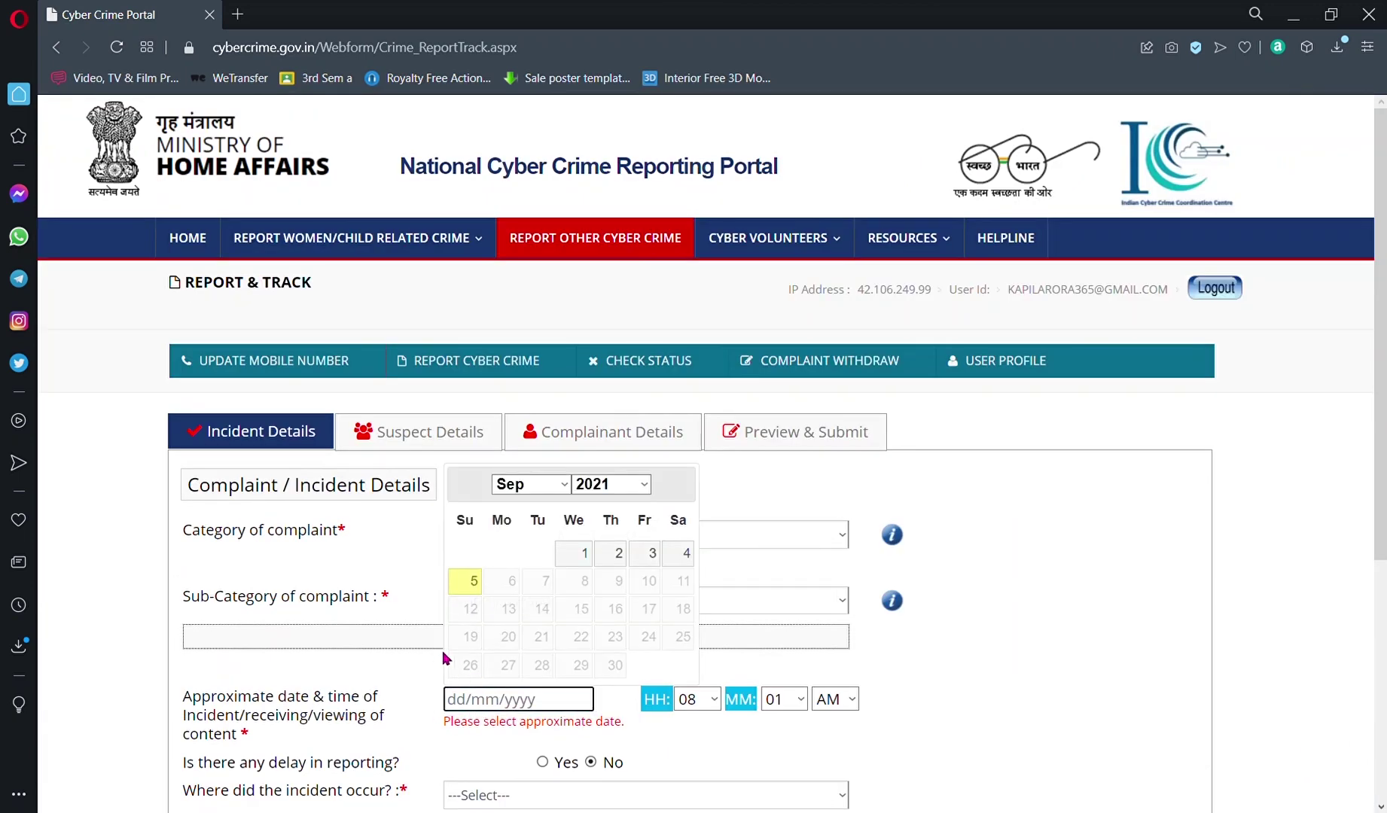
{"action": "left_click", "coordinate": [474, 588]}
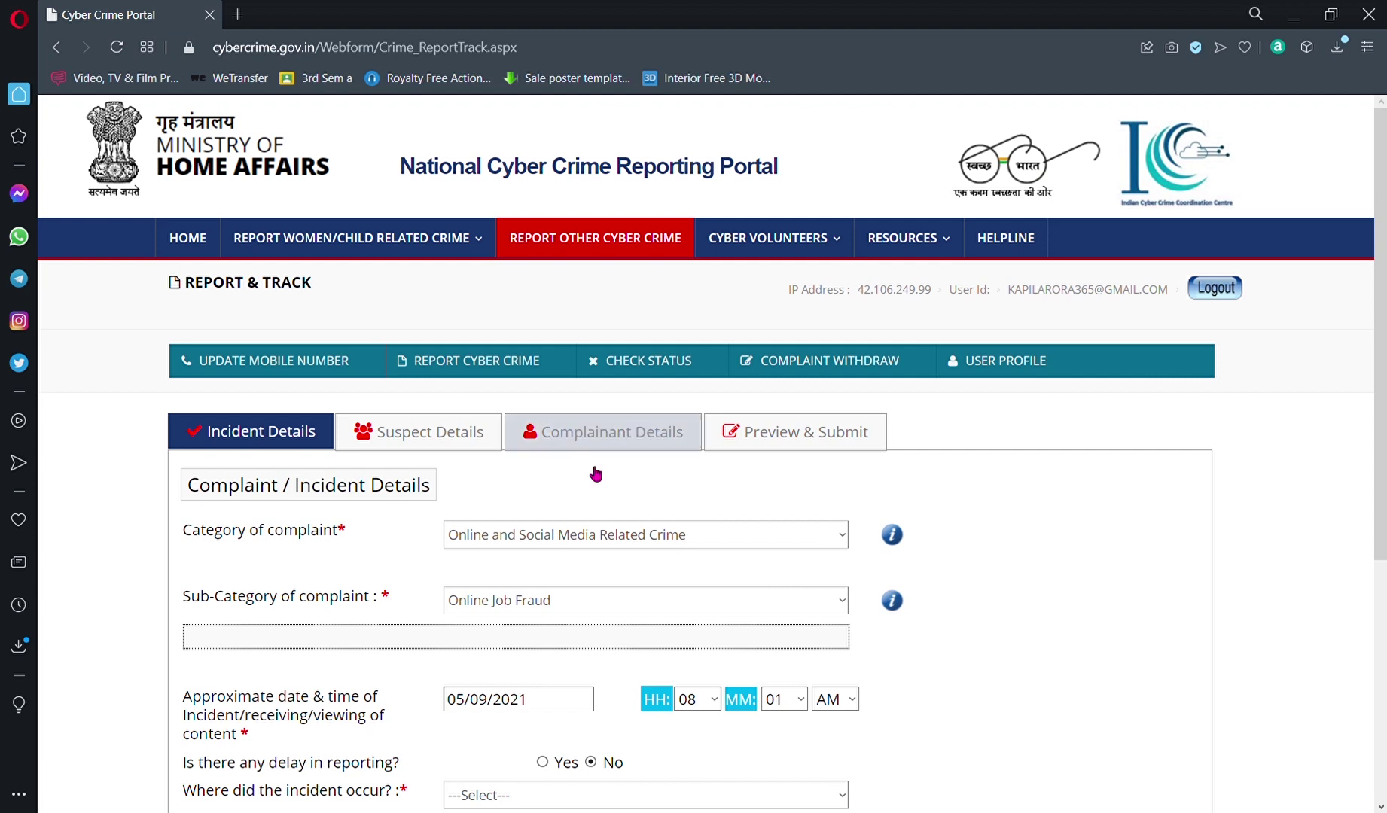
{"action": "left_click", "coordinate": [489, 716]}
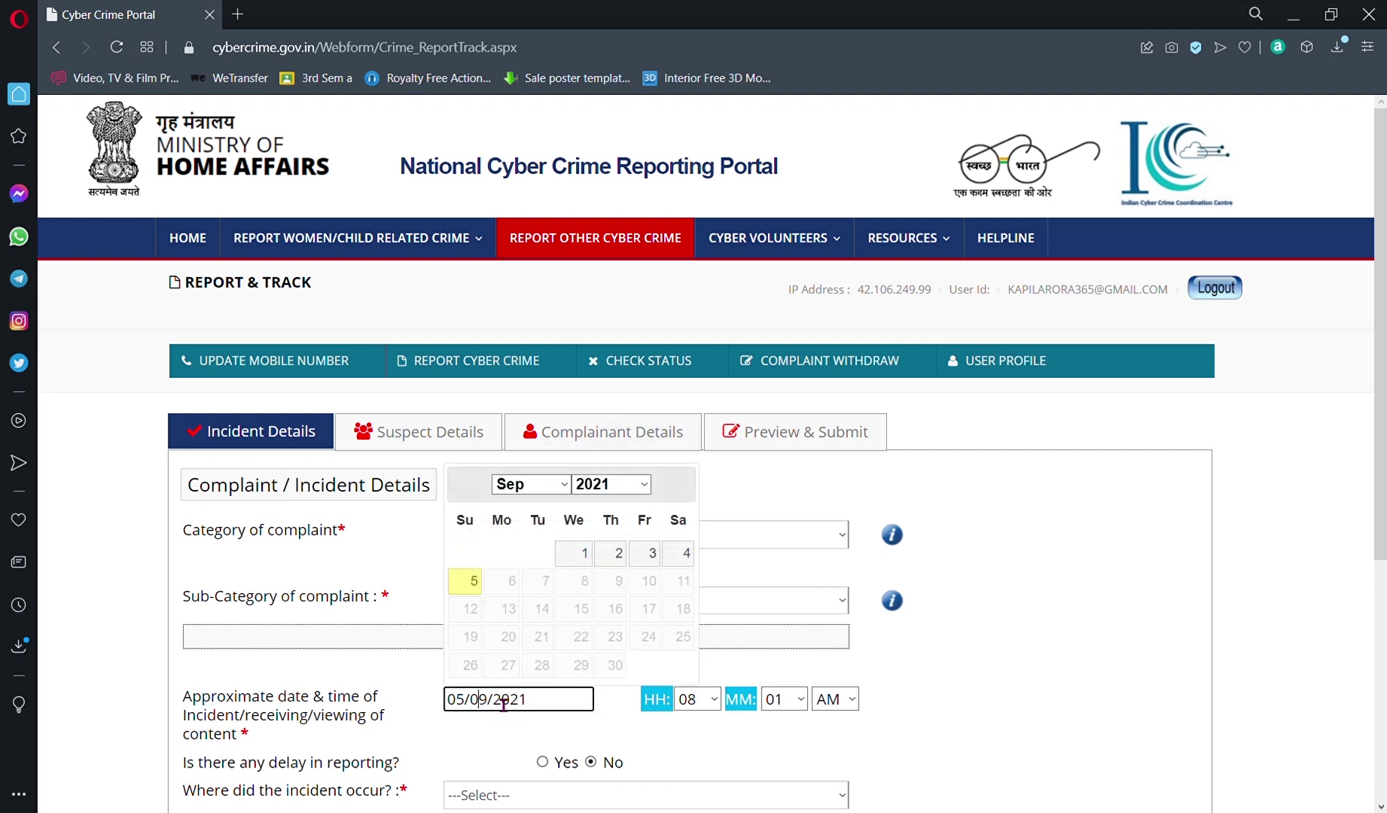
{"action": "left_click", "coordinate": [464, 578]}
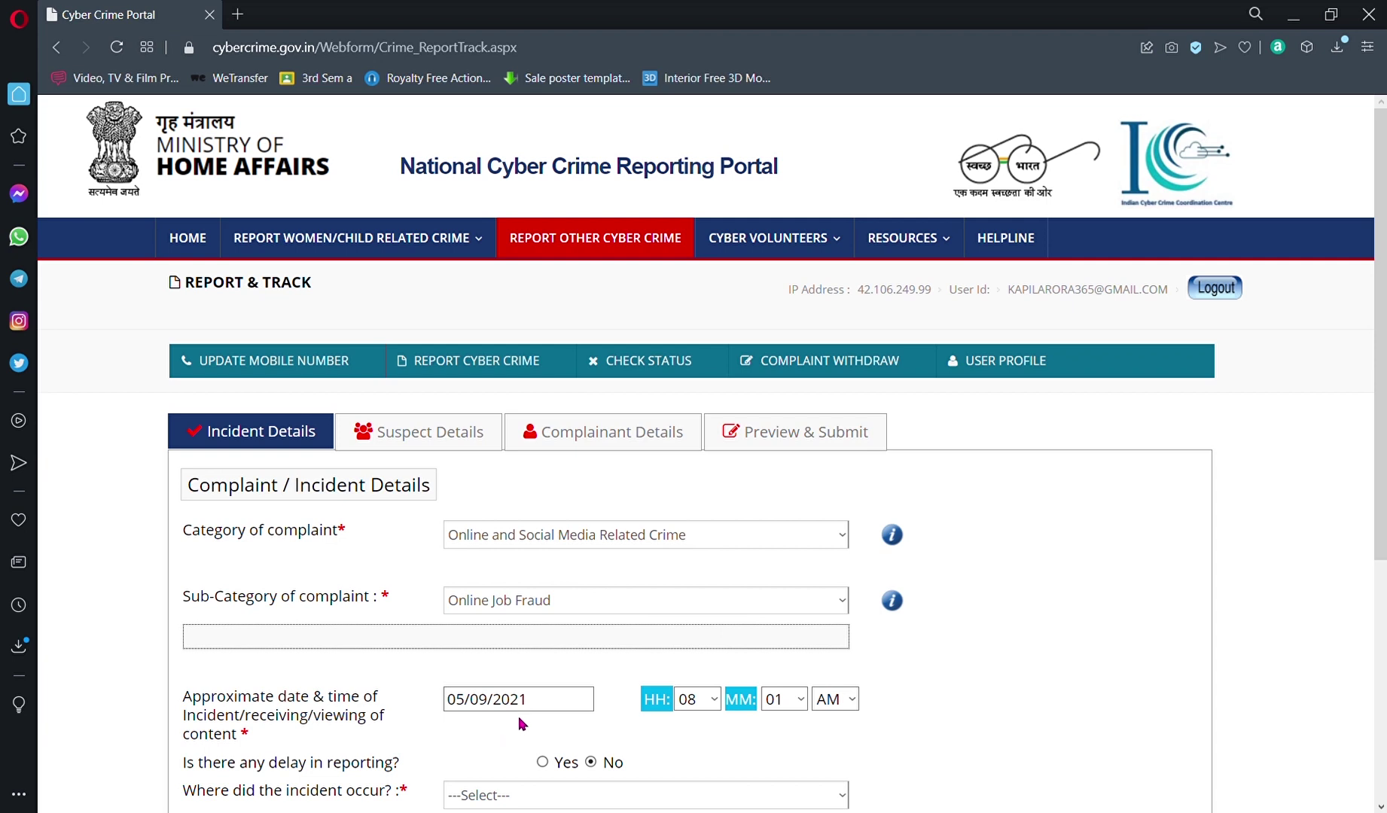
{"action": "left_click", "coordinate": [558, 704]}
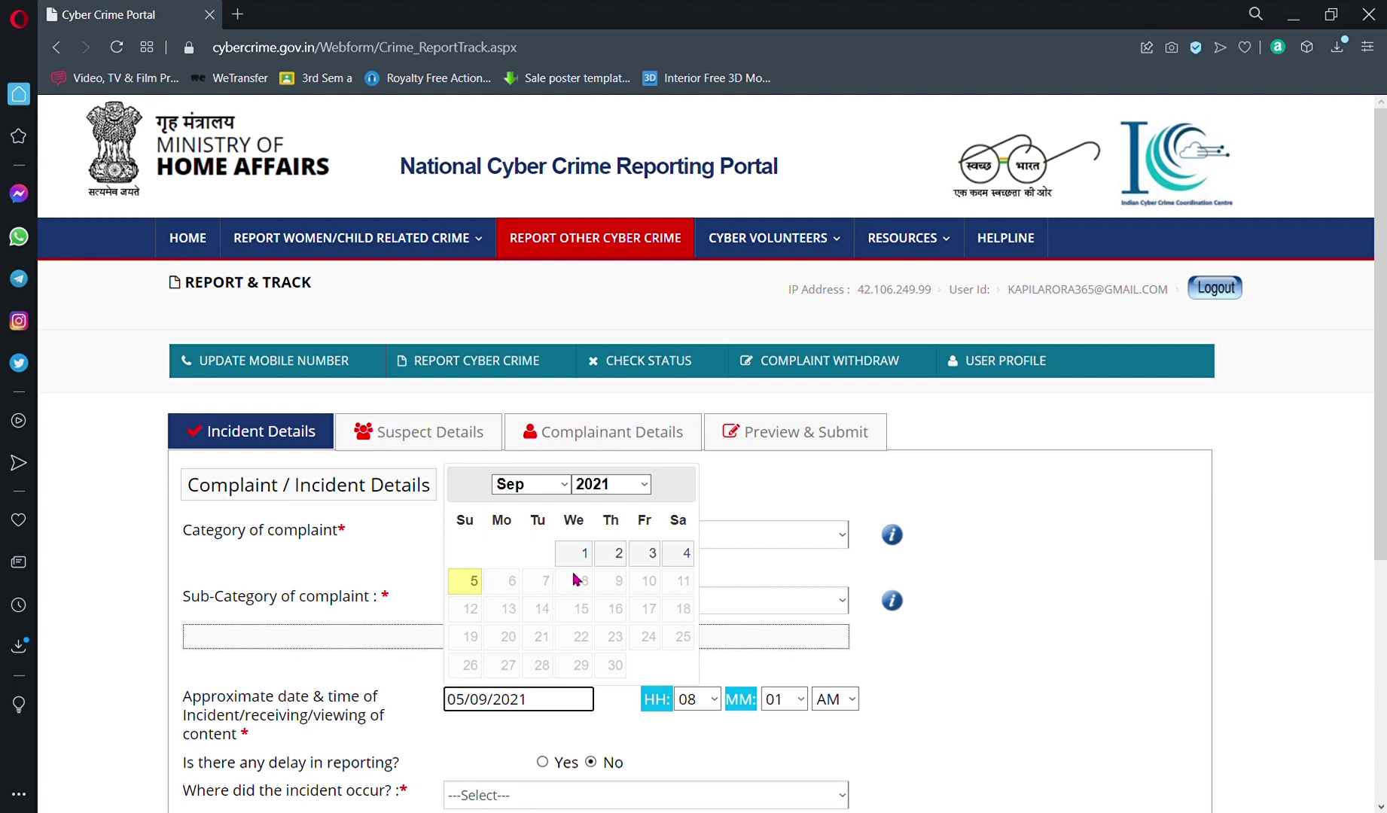
{"action": "left_click", "coordinate": [465, 583]}
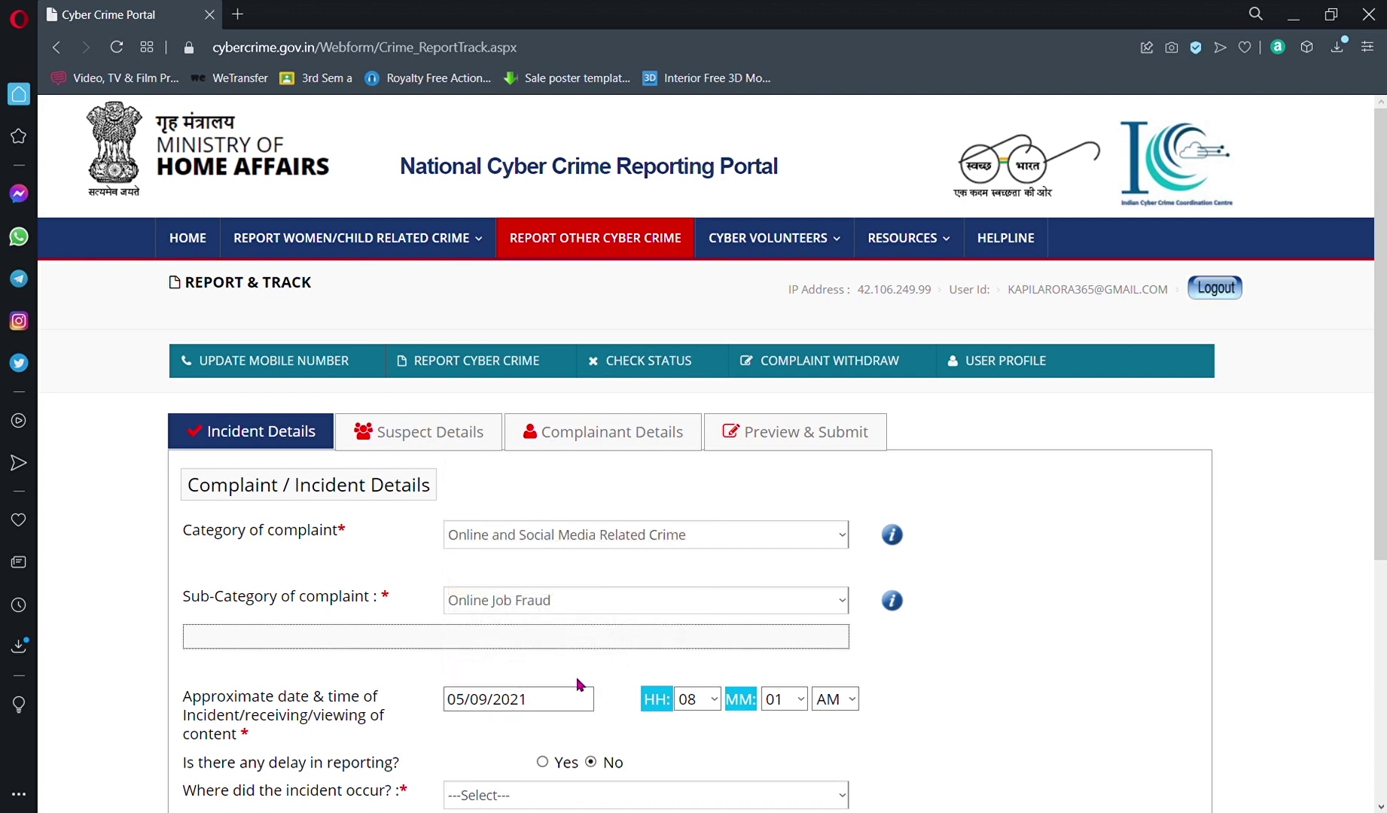
Step: Set the incident time to 09:21 with the HH and MM dropdowns
{"action": "left_click", "coordinate": [717, 702]}
{"action": "left_click", "coordinate": [702, 638]}
{"action": "left_click", "coordinate": [799, 702]}
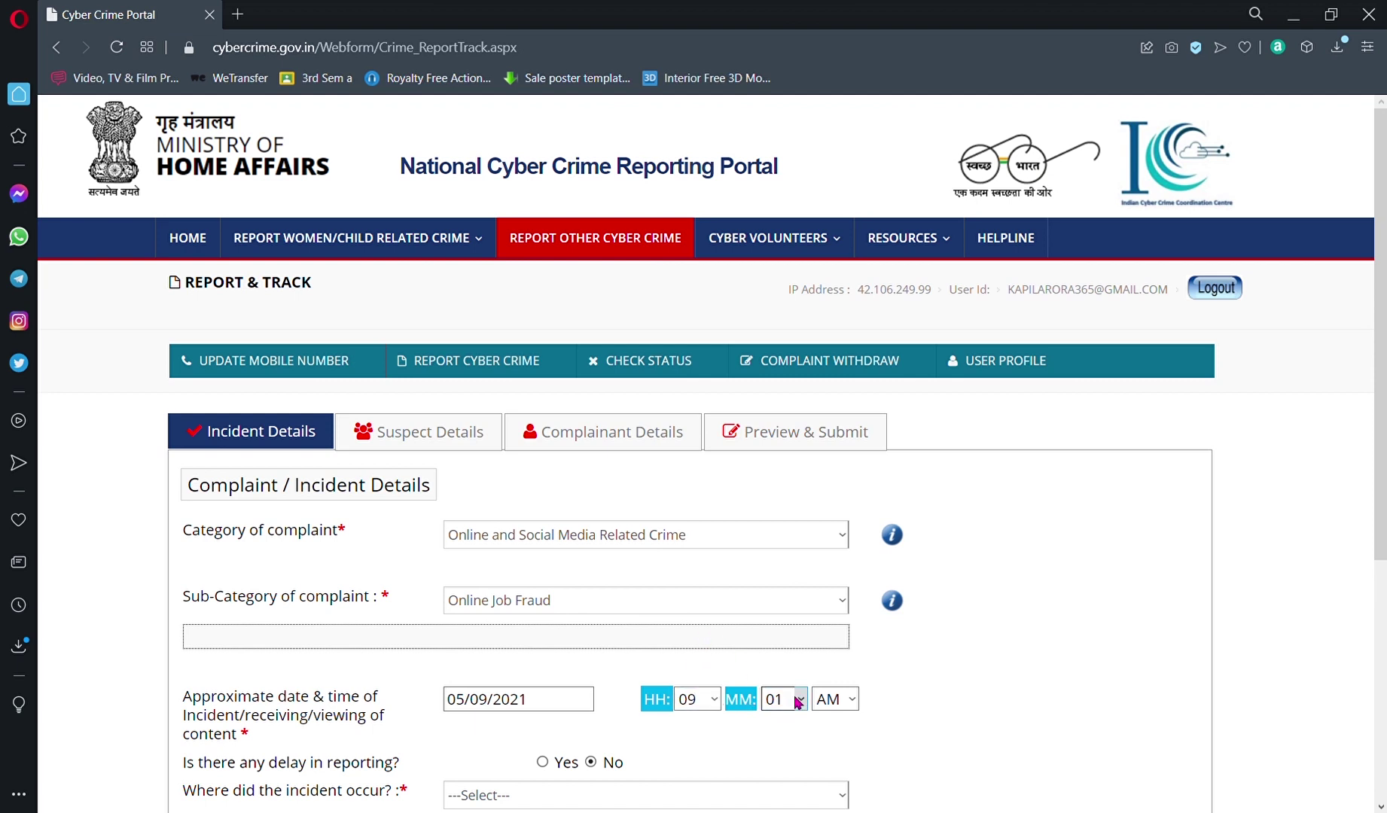
{"action": "left_click", "coordinate": [787, 655]}
Step: Mark a delay in reporting, then revert to no delay
{"action": "scroll", "coordinate": [877, 715], "scroll_direction": "down", "scroll_amount": 5}
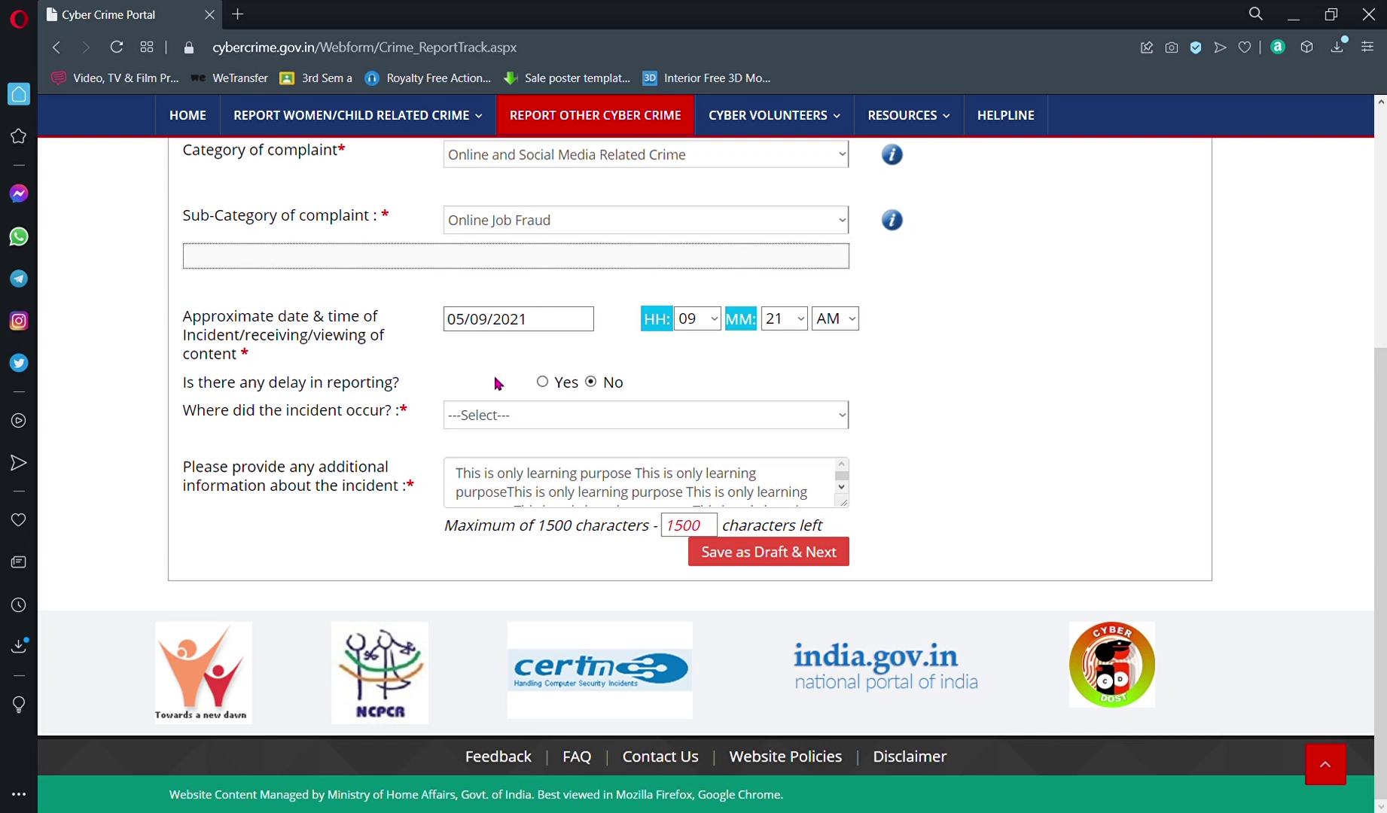
{"action": "left_click", "coordinate": [542, 383]}
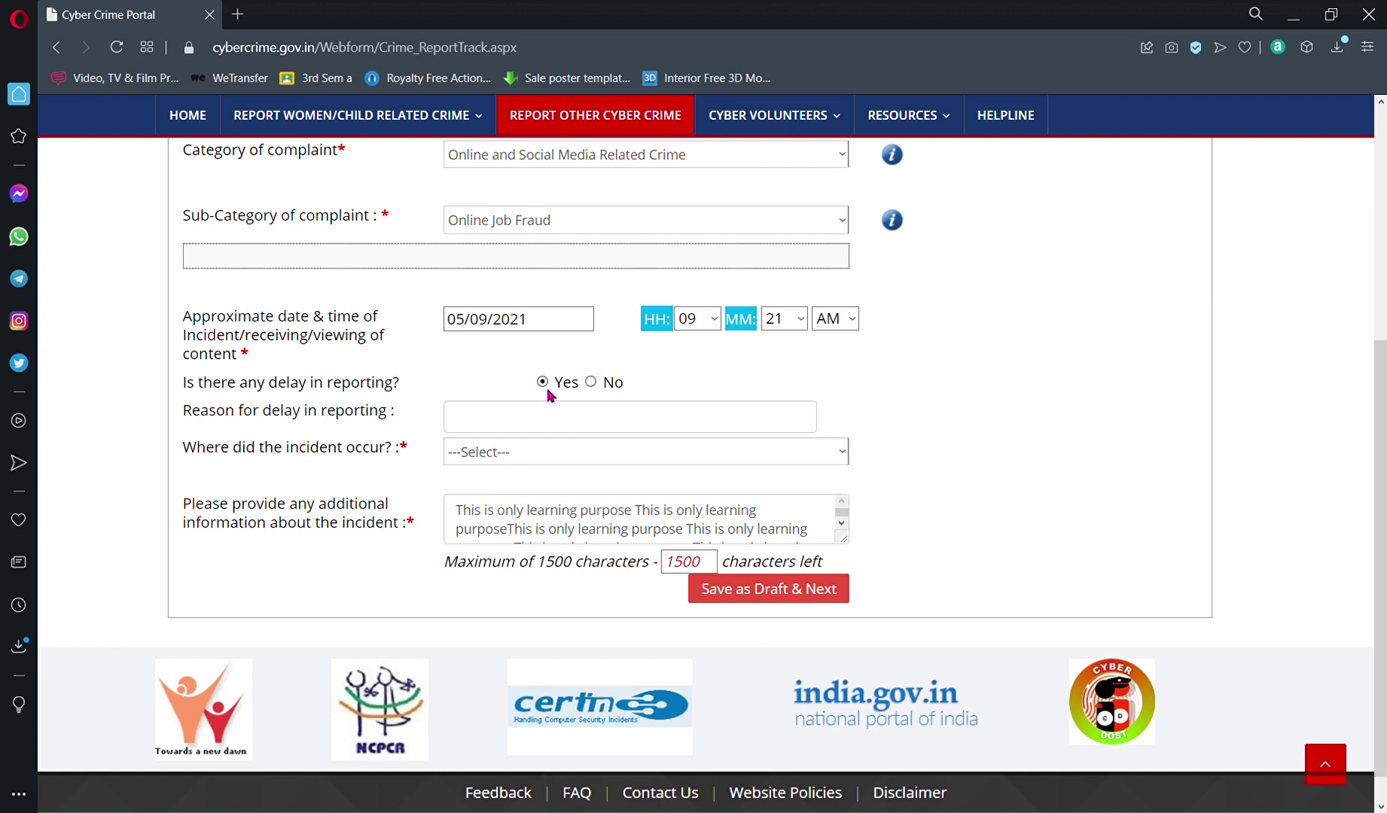
{"action": "left_click", "coordinate": [509, 423]}
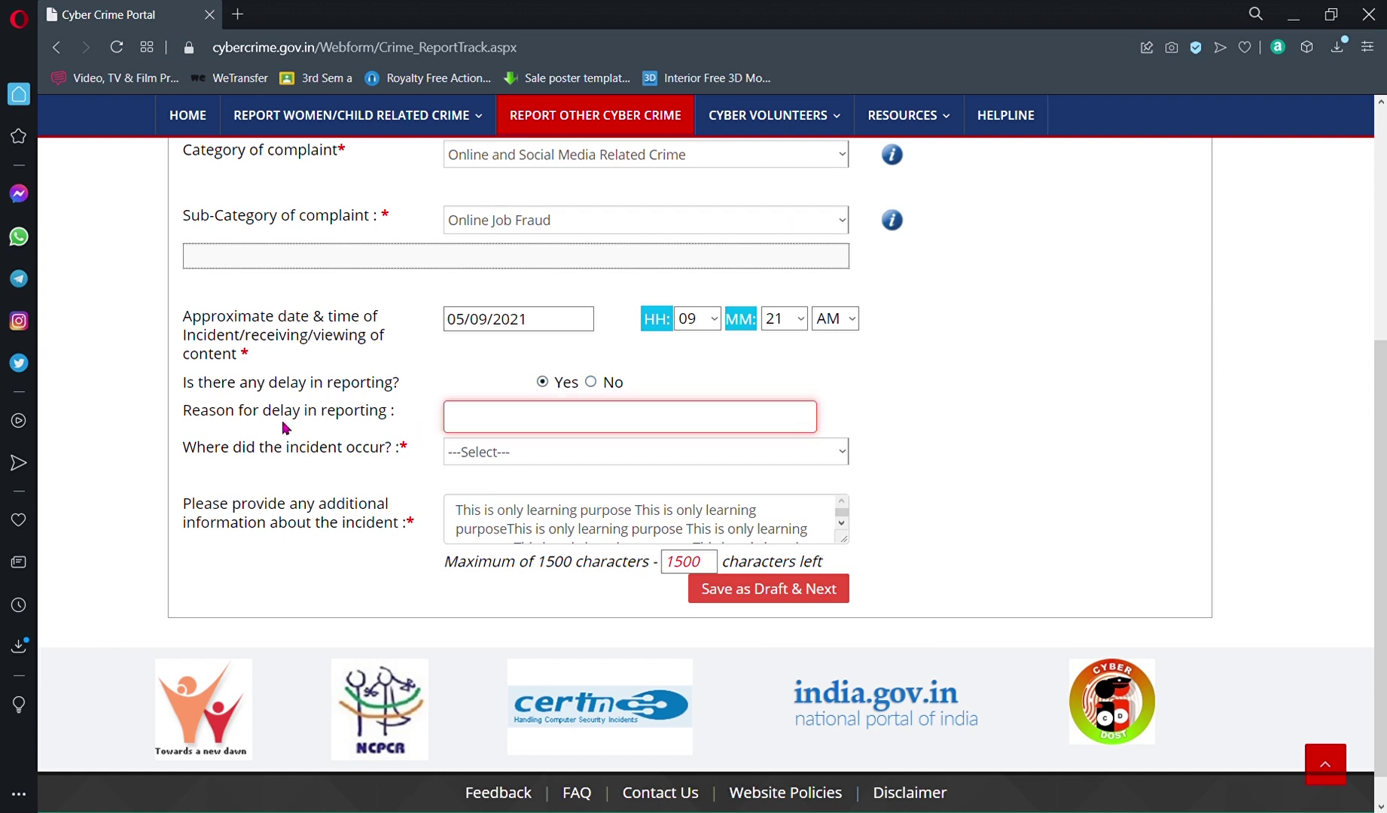
{"action": "left_click", "coordinate": [423, 412]}
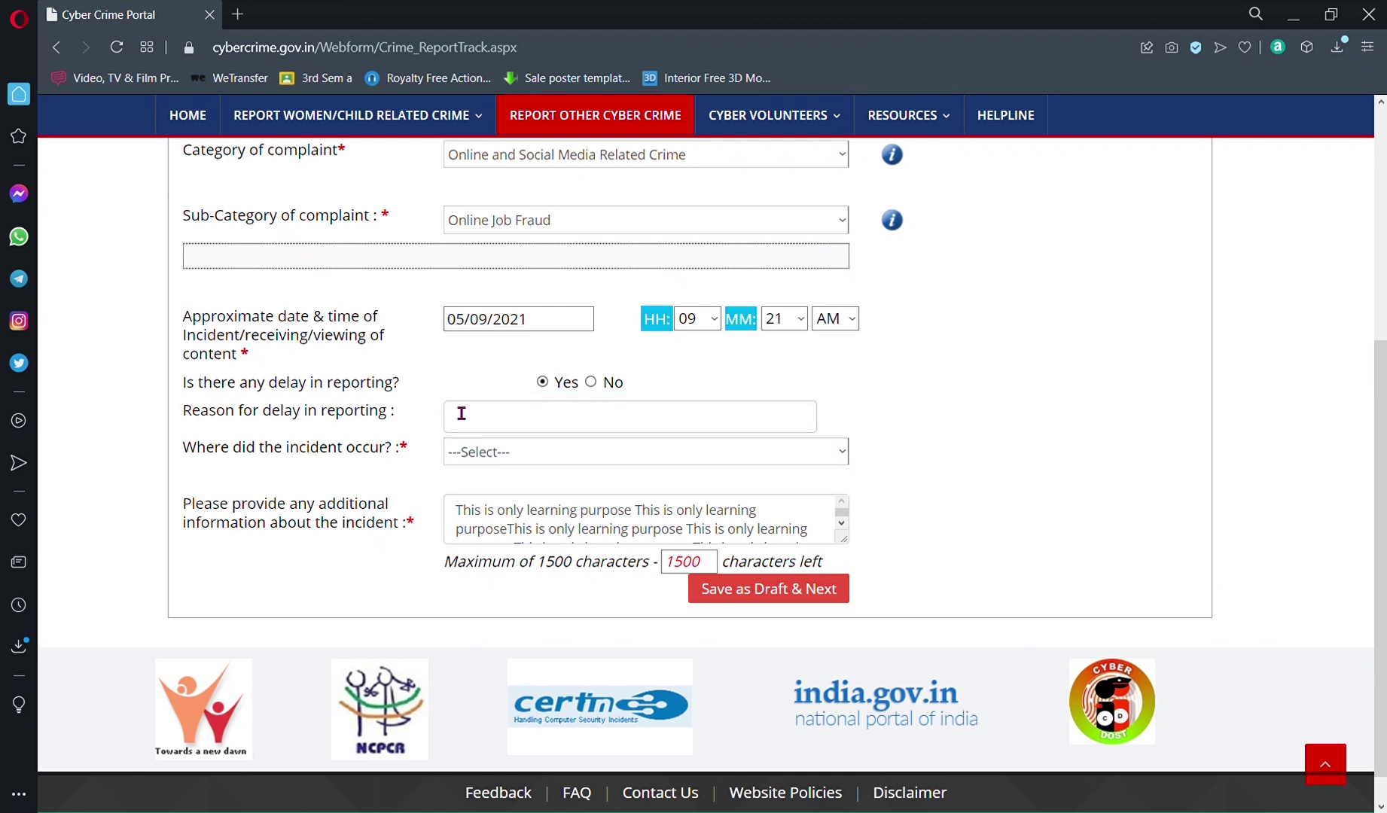
{"action": "left_click", "coordinate": [591, 383]}
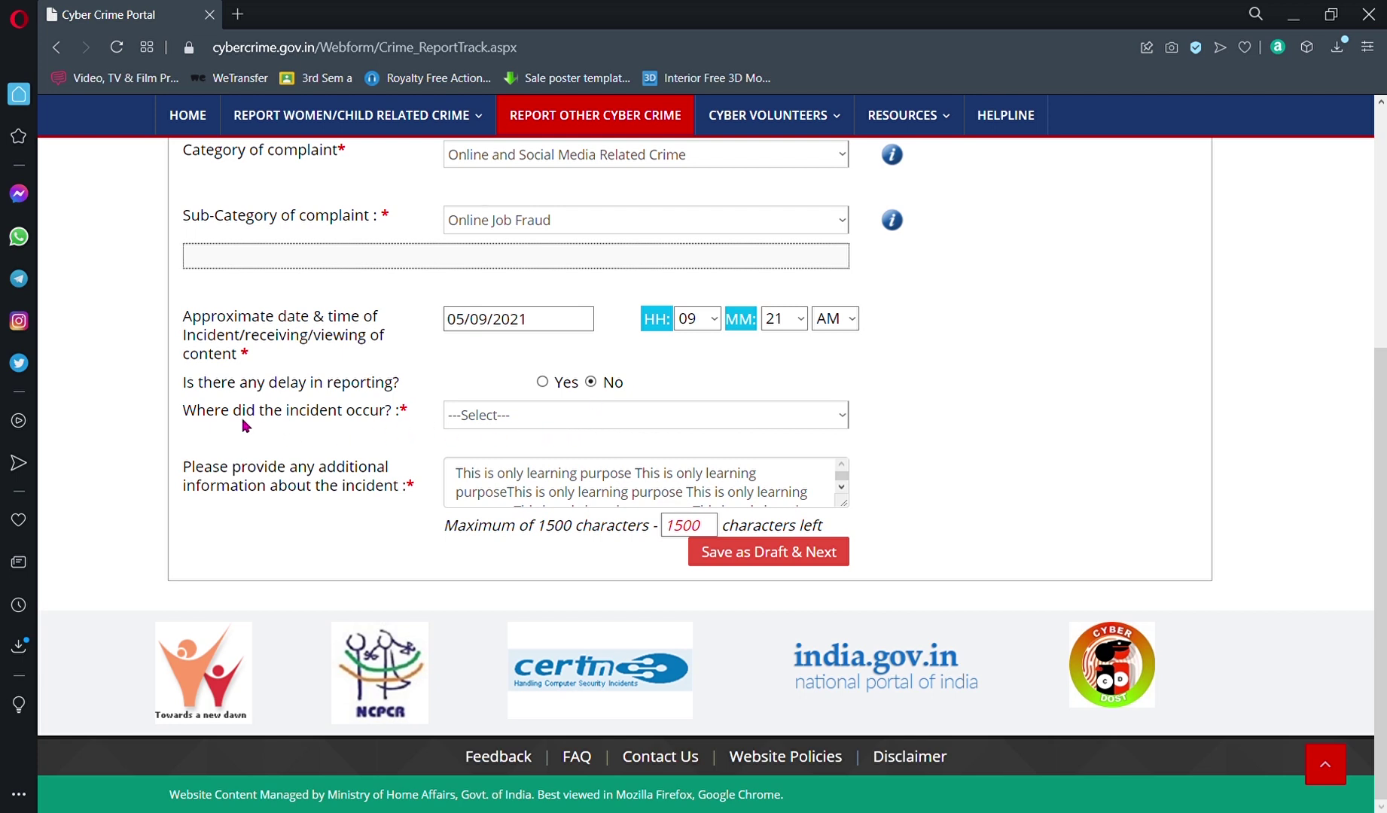
Step: Set 'Where did the incident occur?' to Email
{"action": "left_click", "coordinate": [547, 430]}
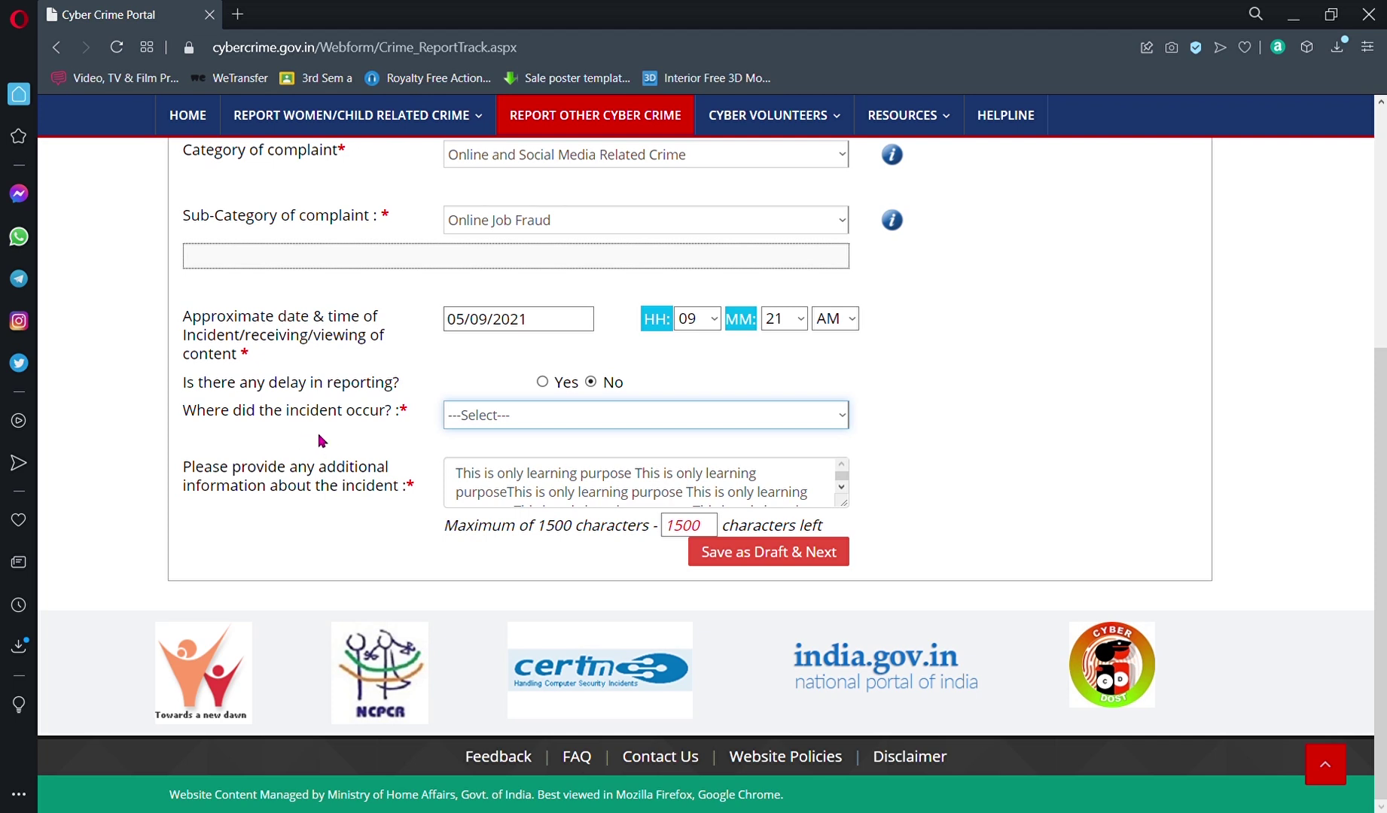
{"action": "left_click", "coordinate": [308, 439]}
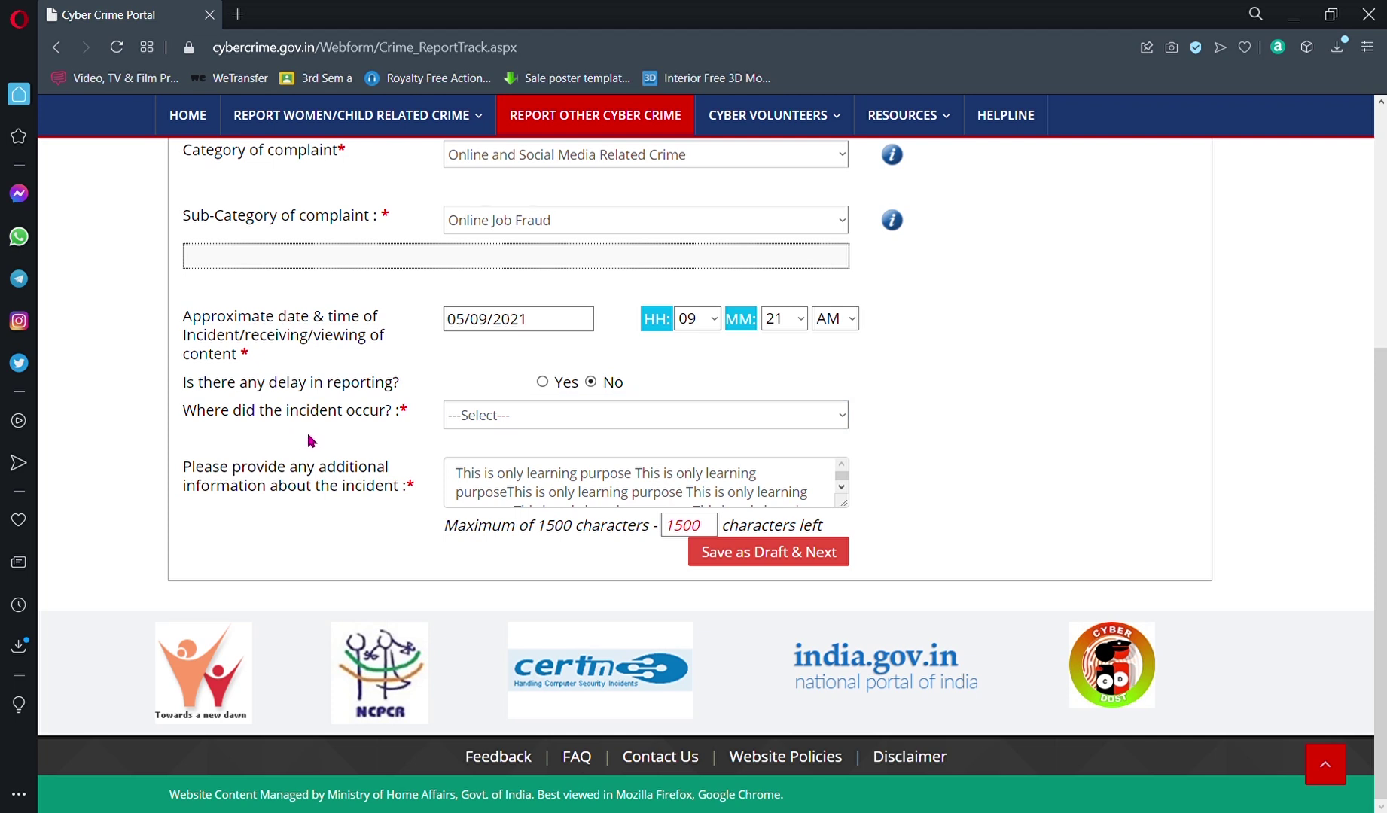
{"action": "left_click", "coordinate": [481, 416]}
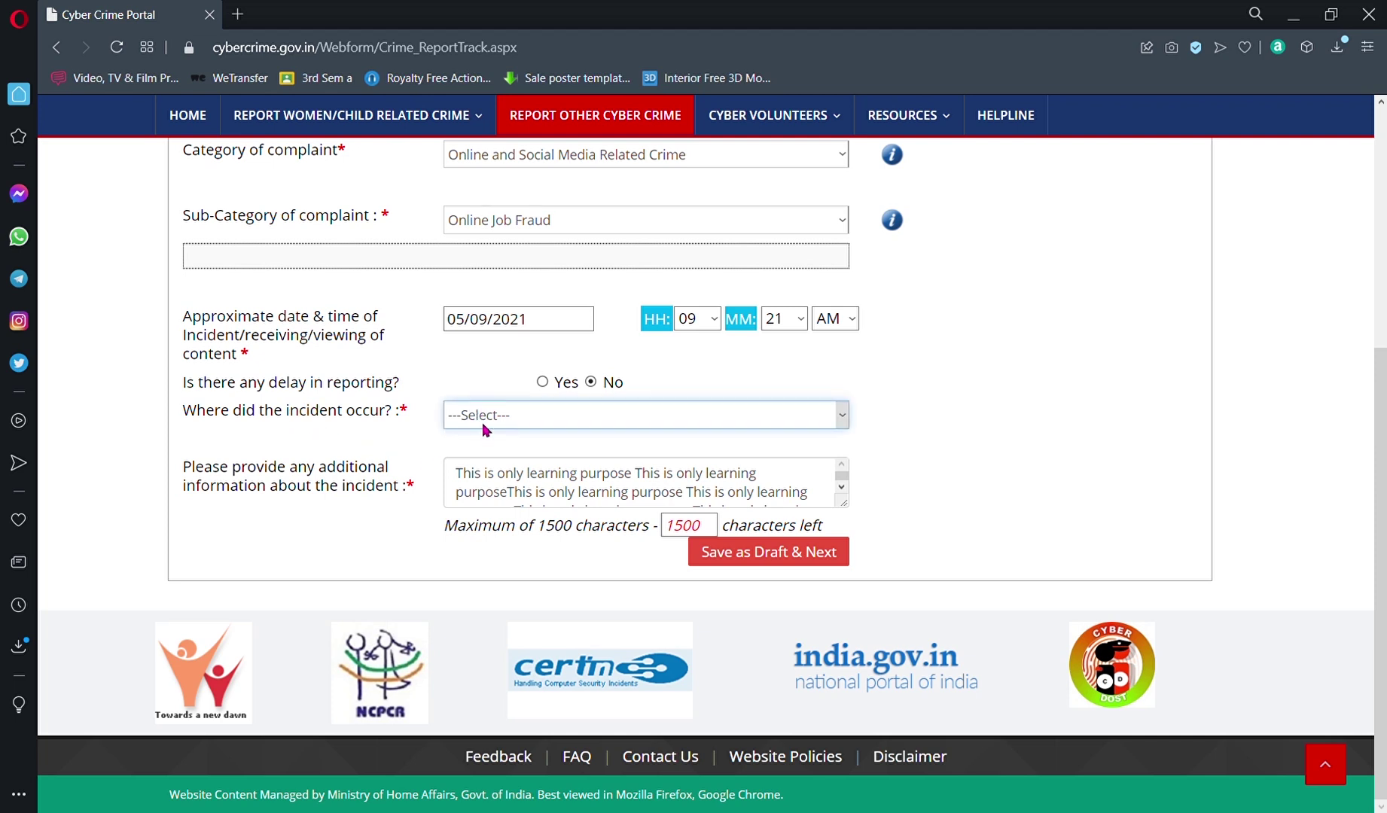
{"action": "left_click", "coordinate": [489, 462]}
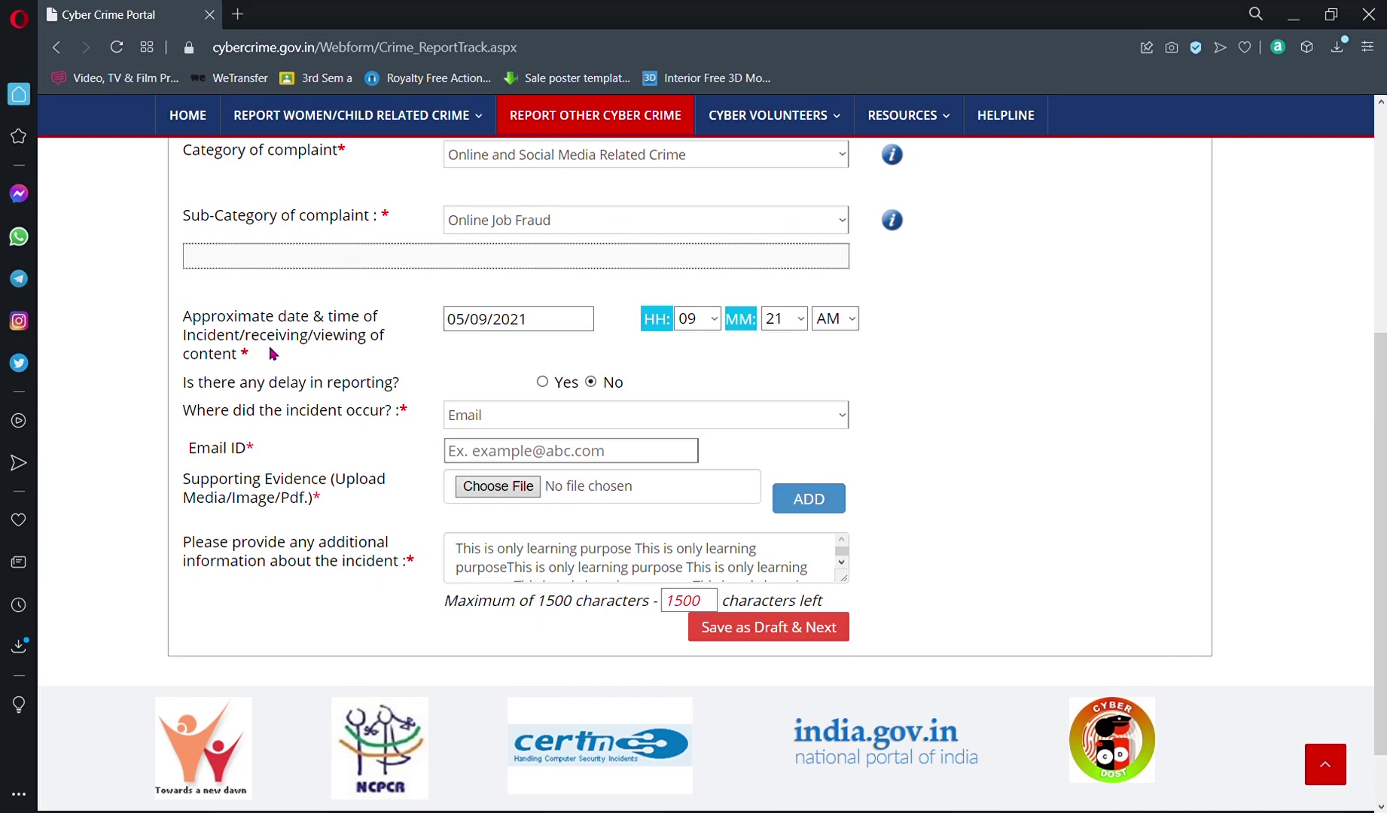
Step: Enter a test email address in Email ID, correcting the typos
{"action": "left_click", "coordinate": [494, 459]}
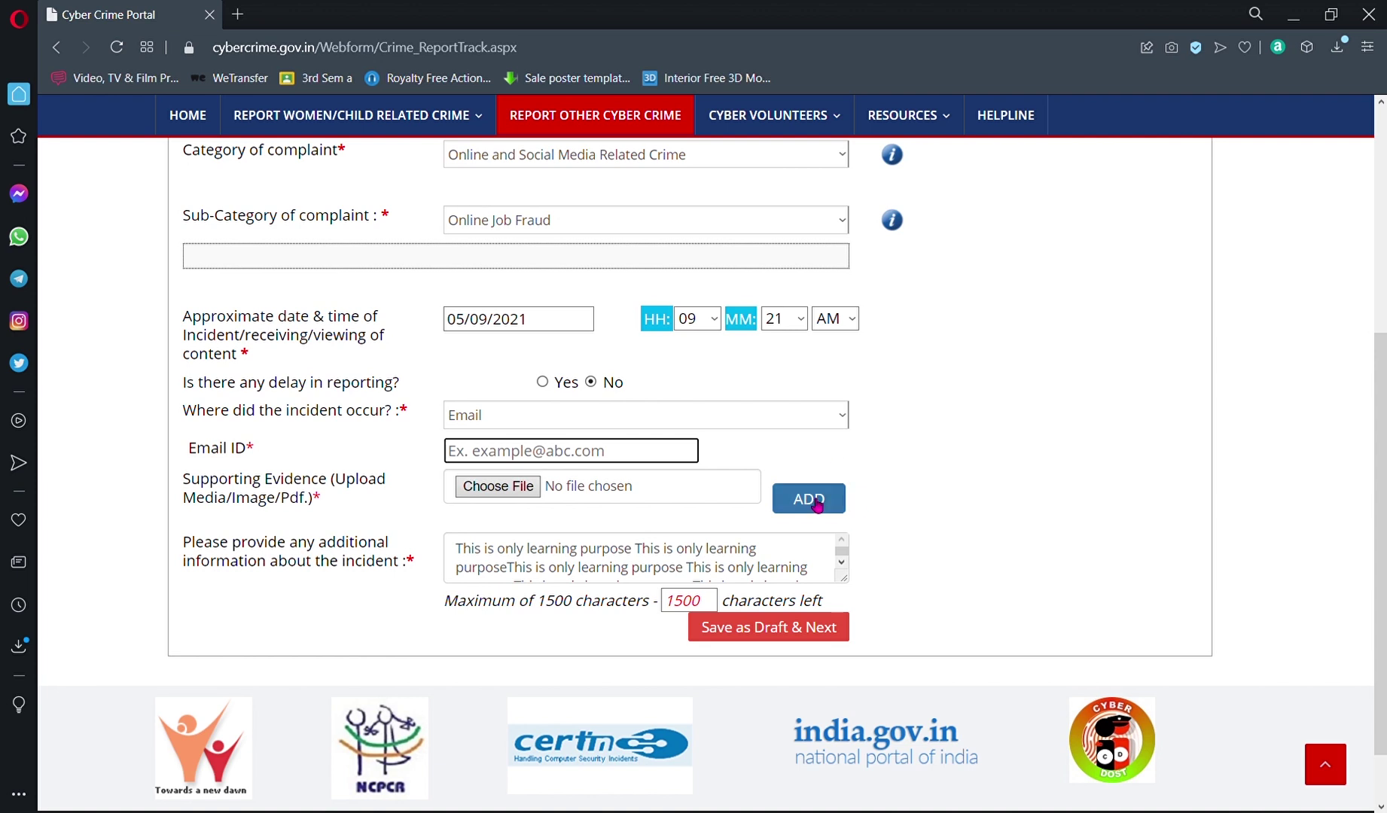
{"action": "type", "text": "test"}
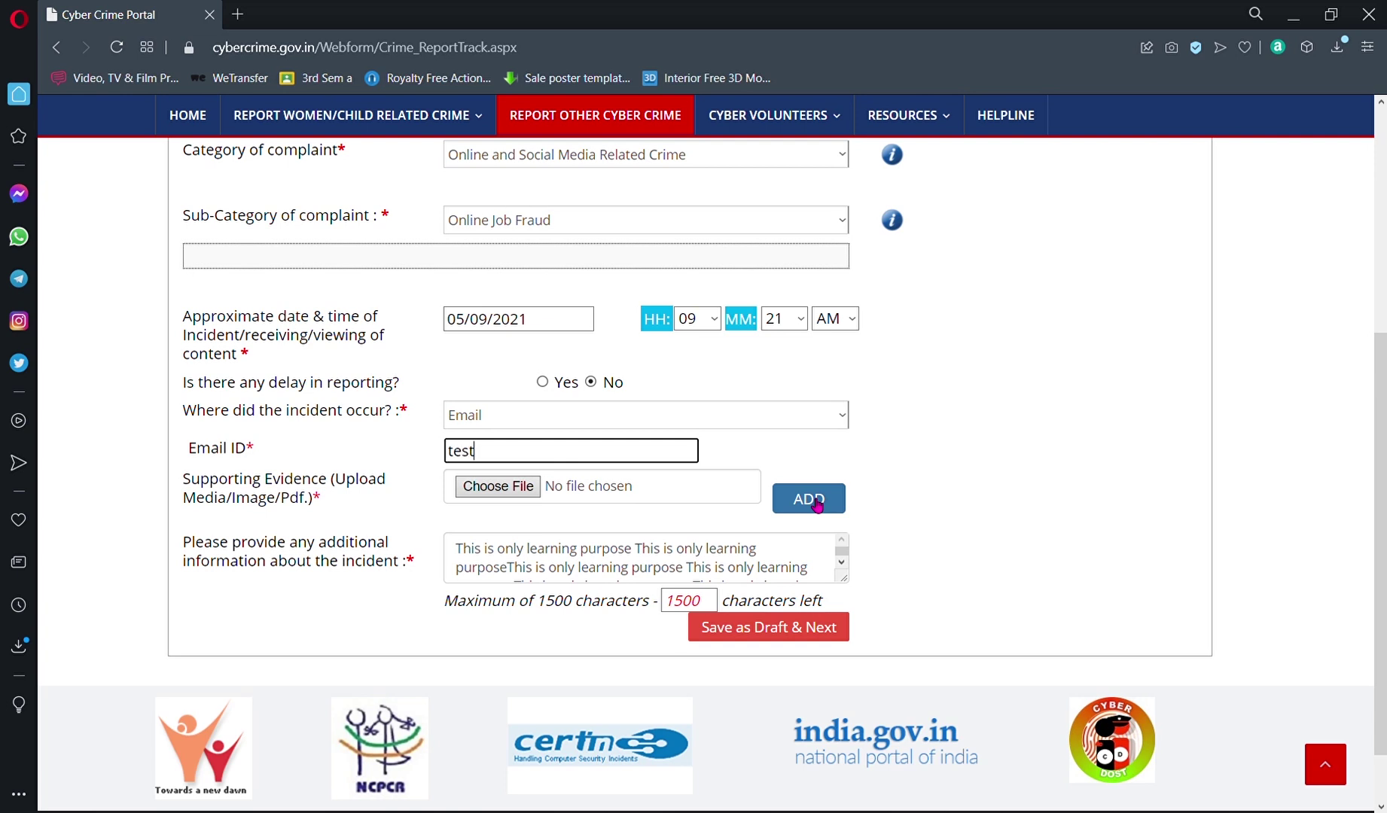
{"action": "type", "text": "@test"}
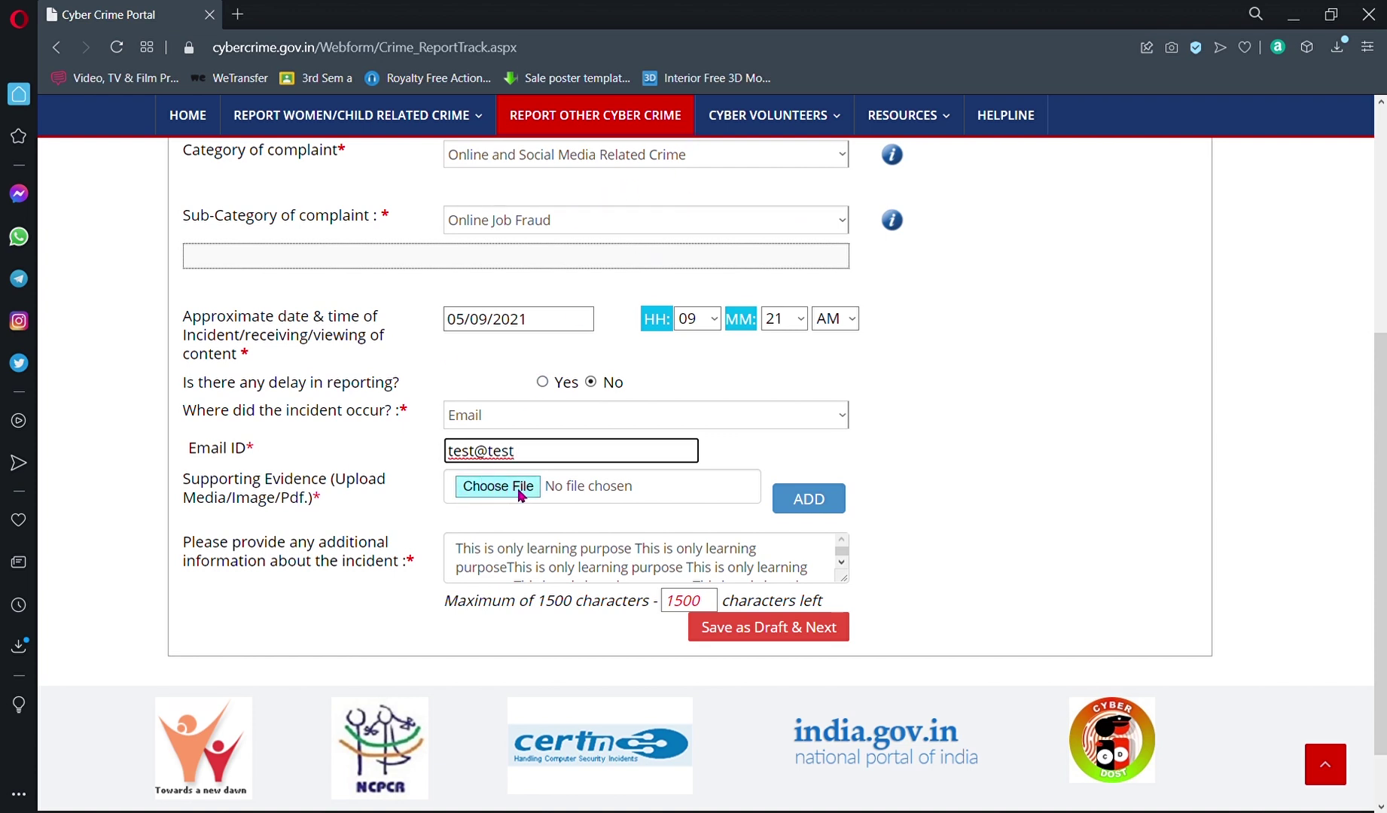
{"action": "left_click", "coordinate": [523, 423]}
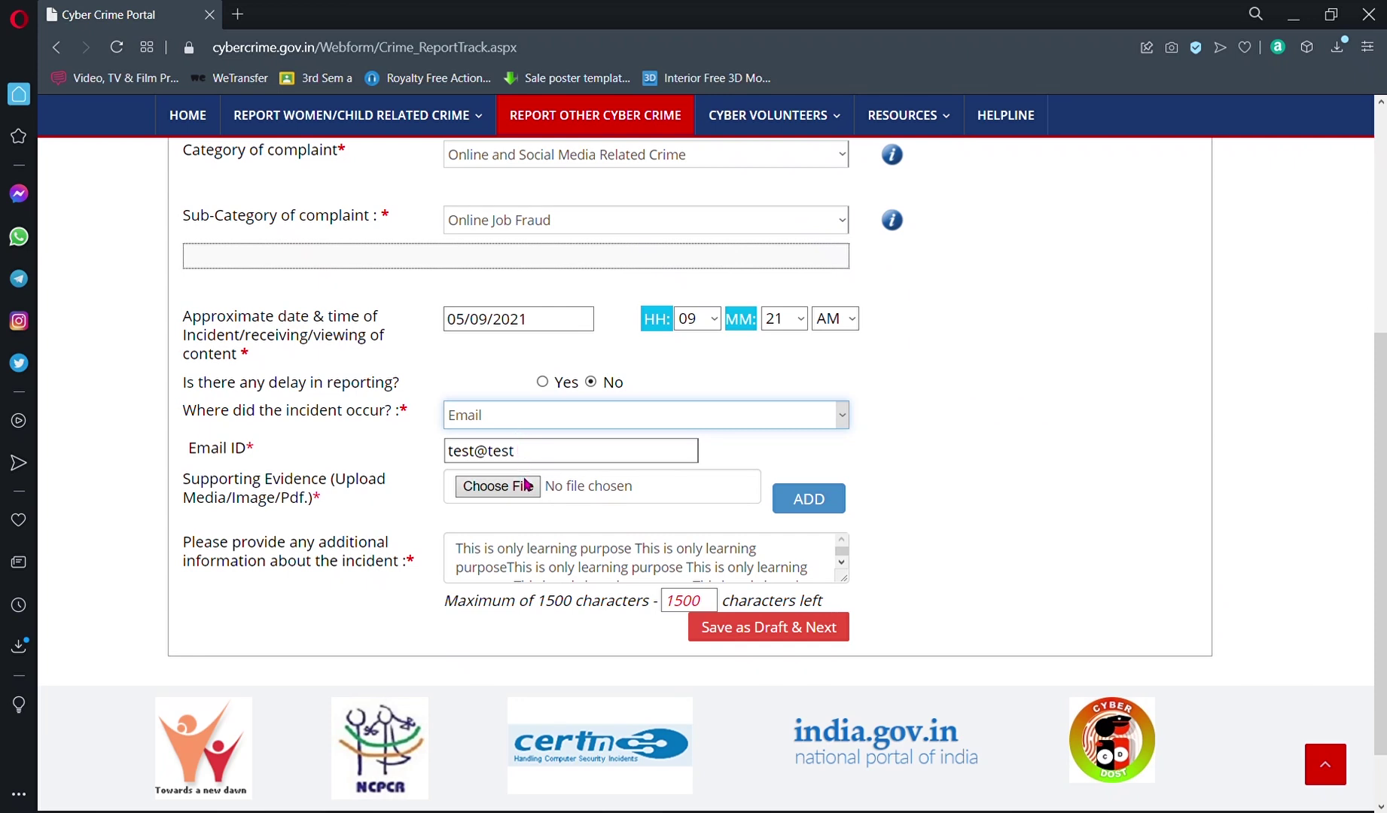
Step: Try Facebook, then WhatsApp as the incident location, leaving their fields empty
{"action": "key", "text": "Down"}
{"action": "left_click", "coordinate": [557, 459]}
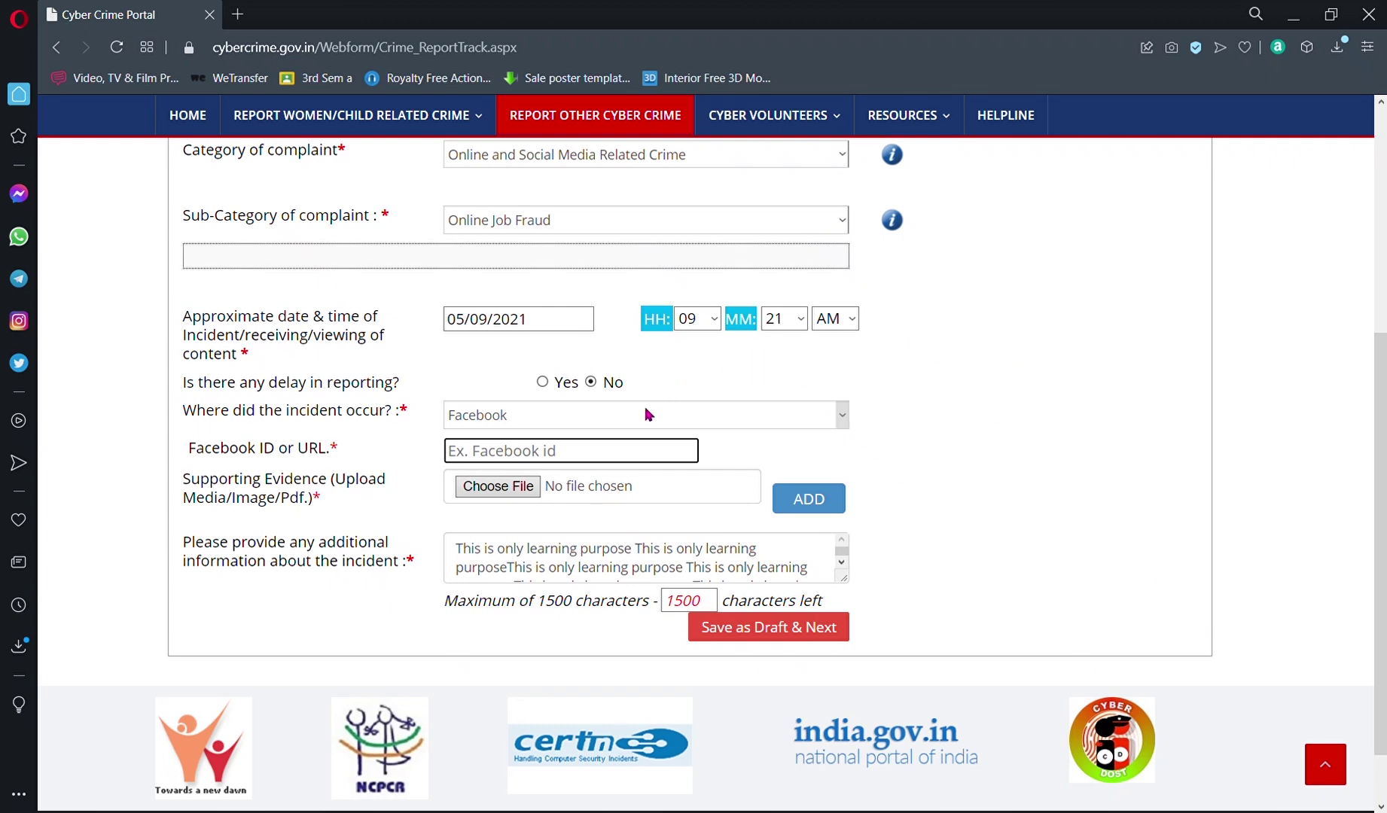
{"action": "left_click", "coordinate": [570, 421]}
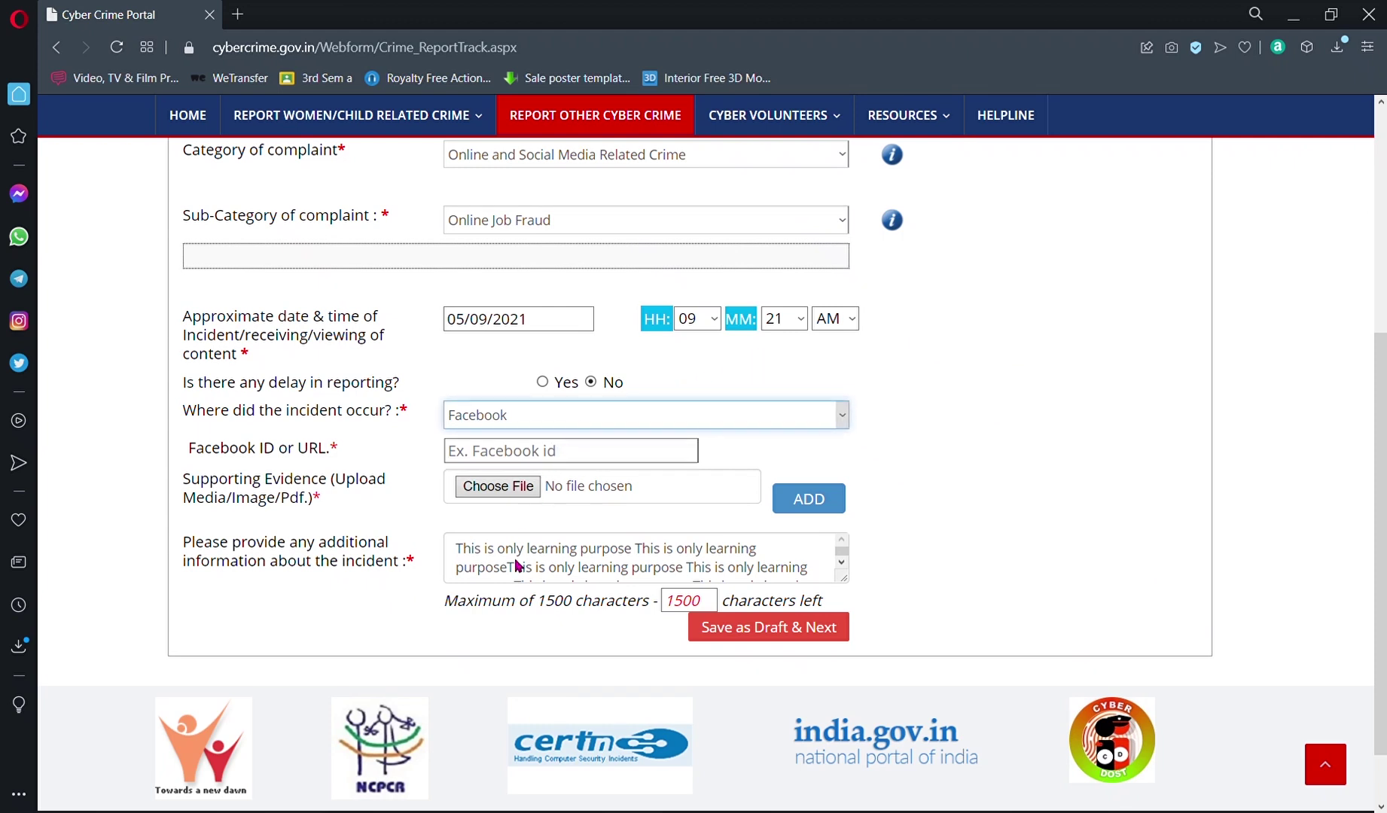
{"action": "key", "text": "Down"}
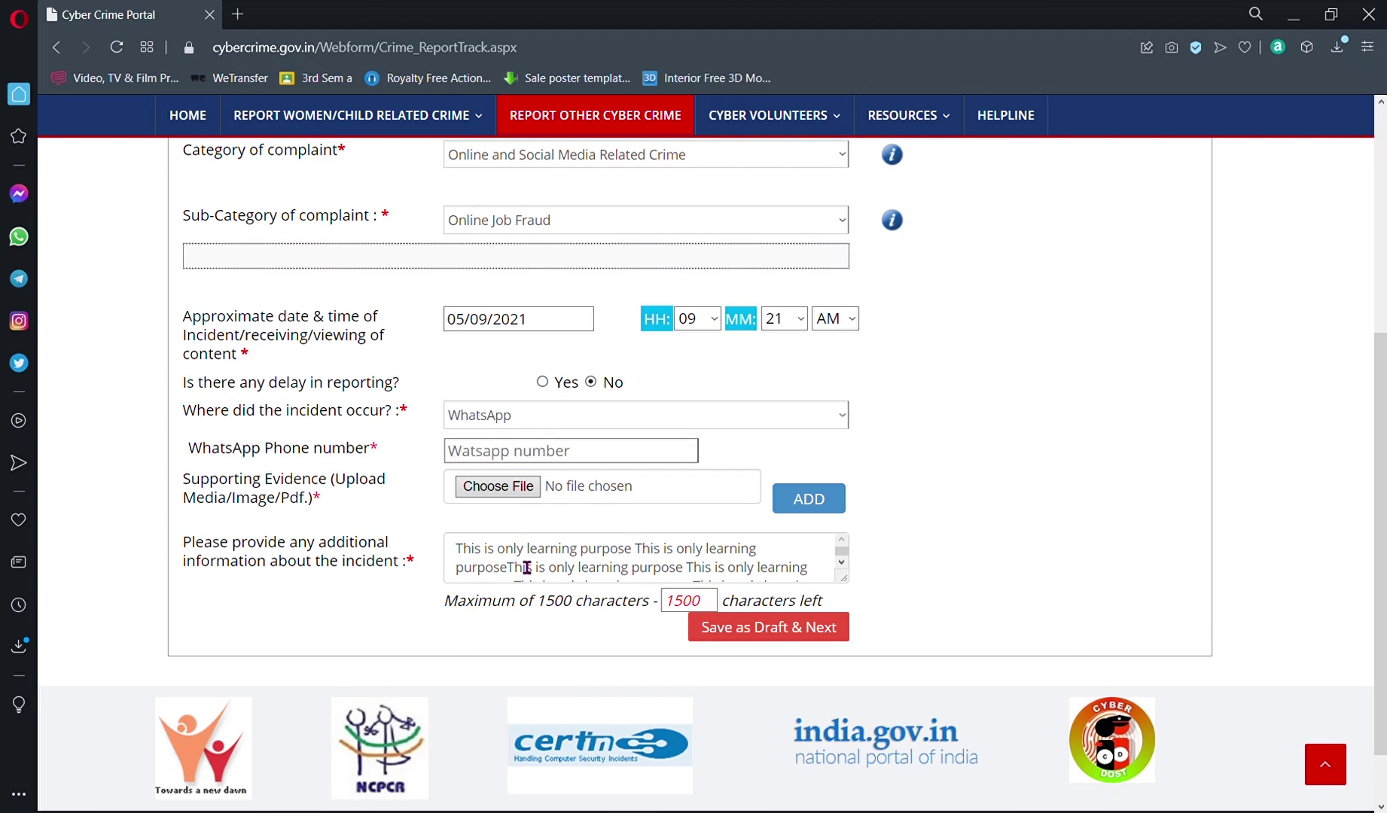
{"action": "left_click", "coordinate": [547, 460]}
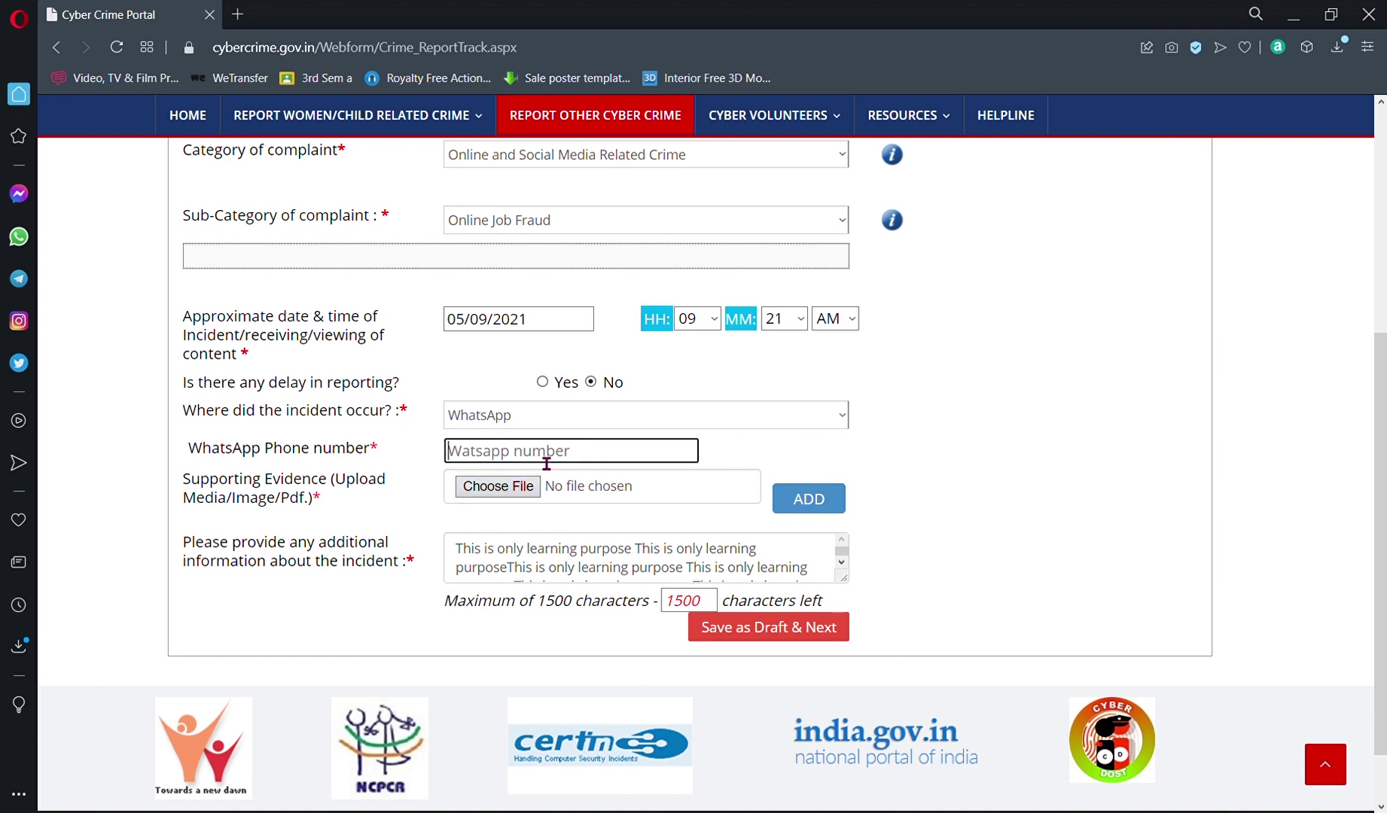
{"action": "left_click", "coordinate": [346, 502]}
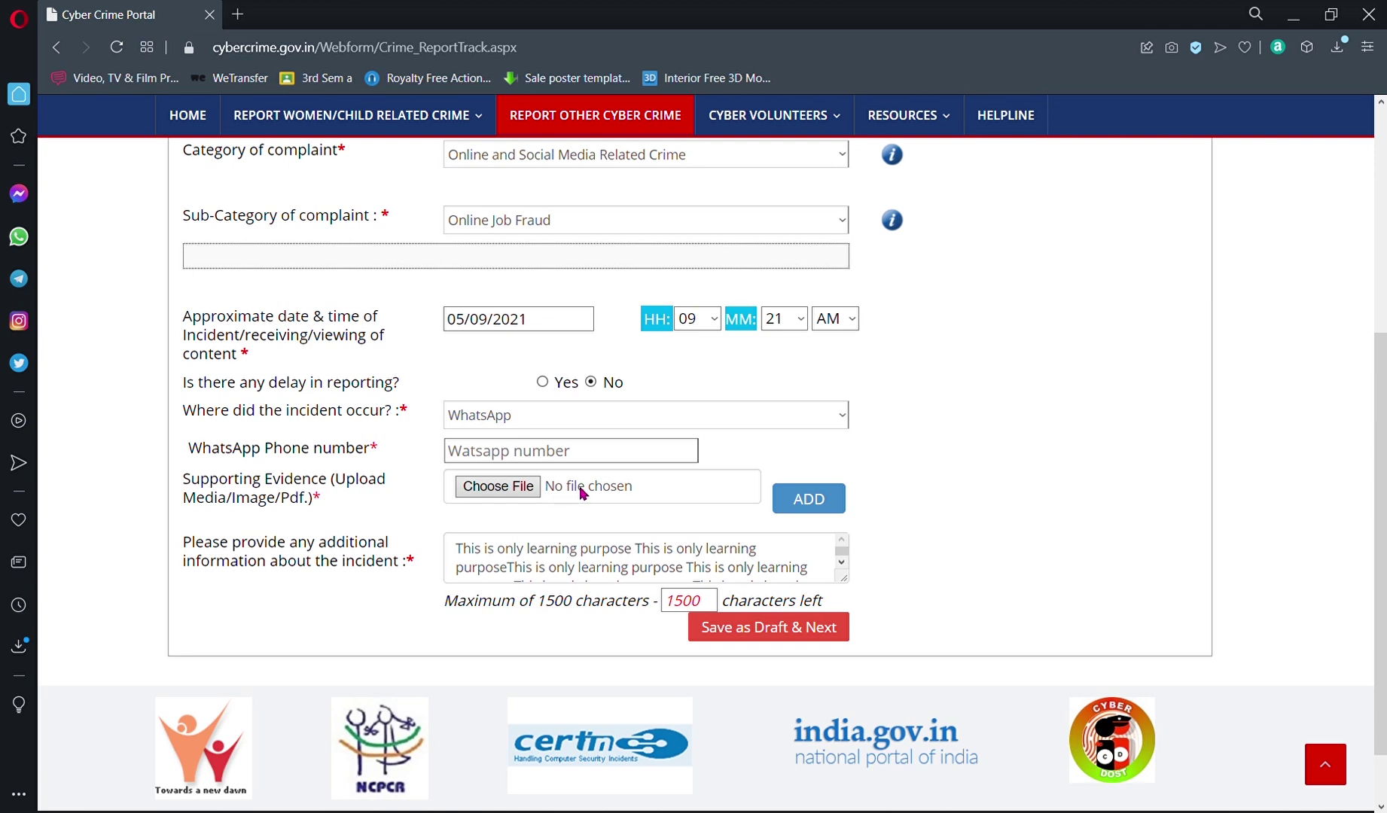
{"action": "key", "text": "shift+Tab"}
Step: Reselect Email as the incident location and enter a test address in Email ID
{"action": "key", "text": "e"}
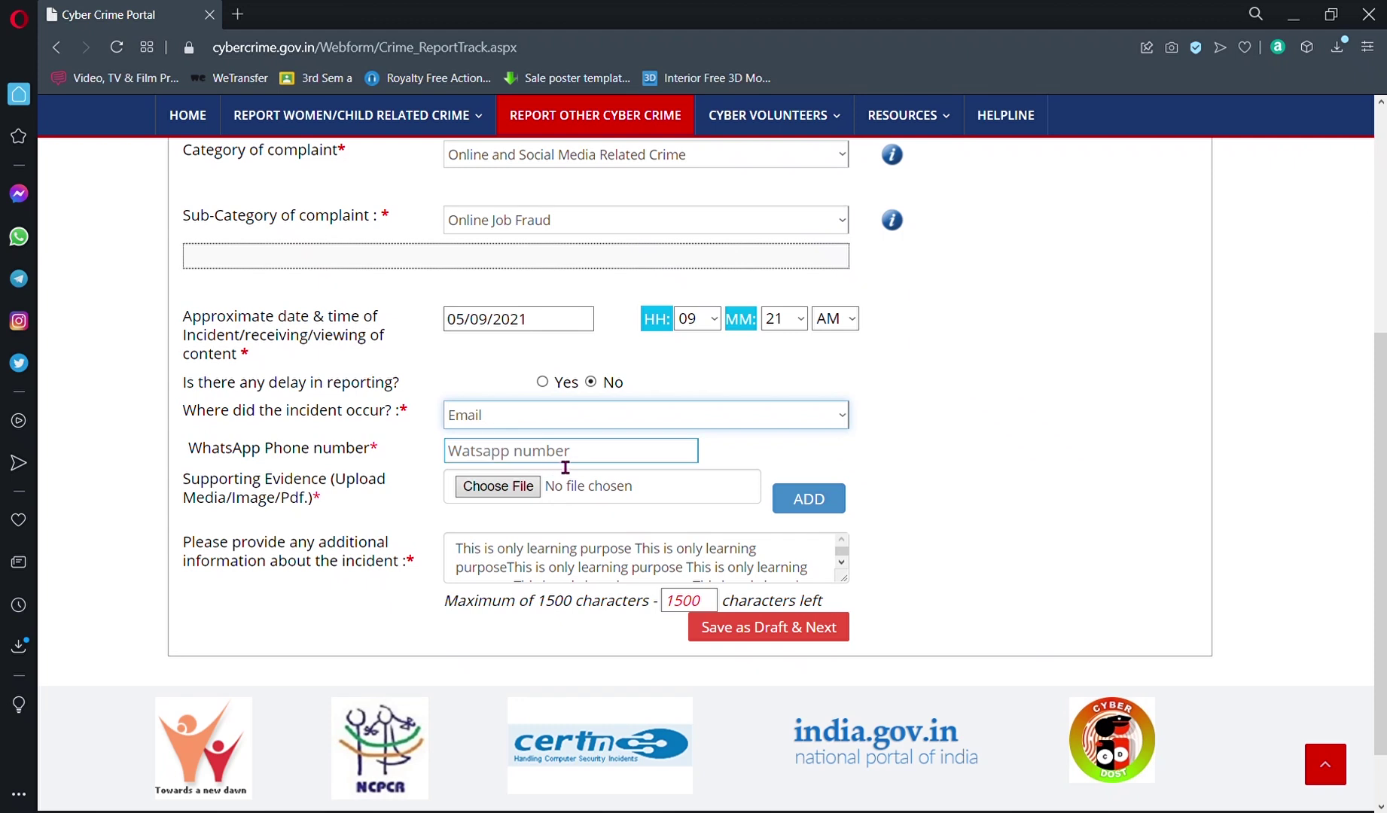
{"action": "left_click", "coordinate": [566, 466]}
{"action": "left_click", "coordinate": [544, 463]}
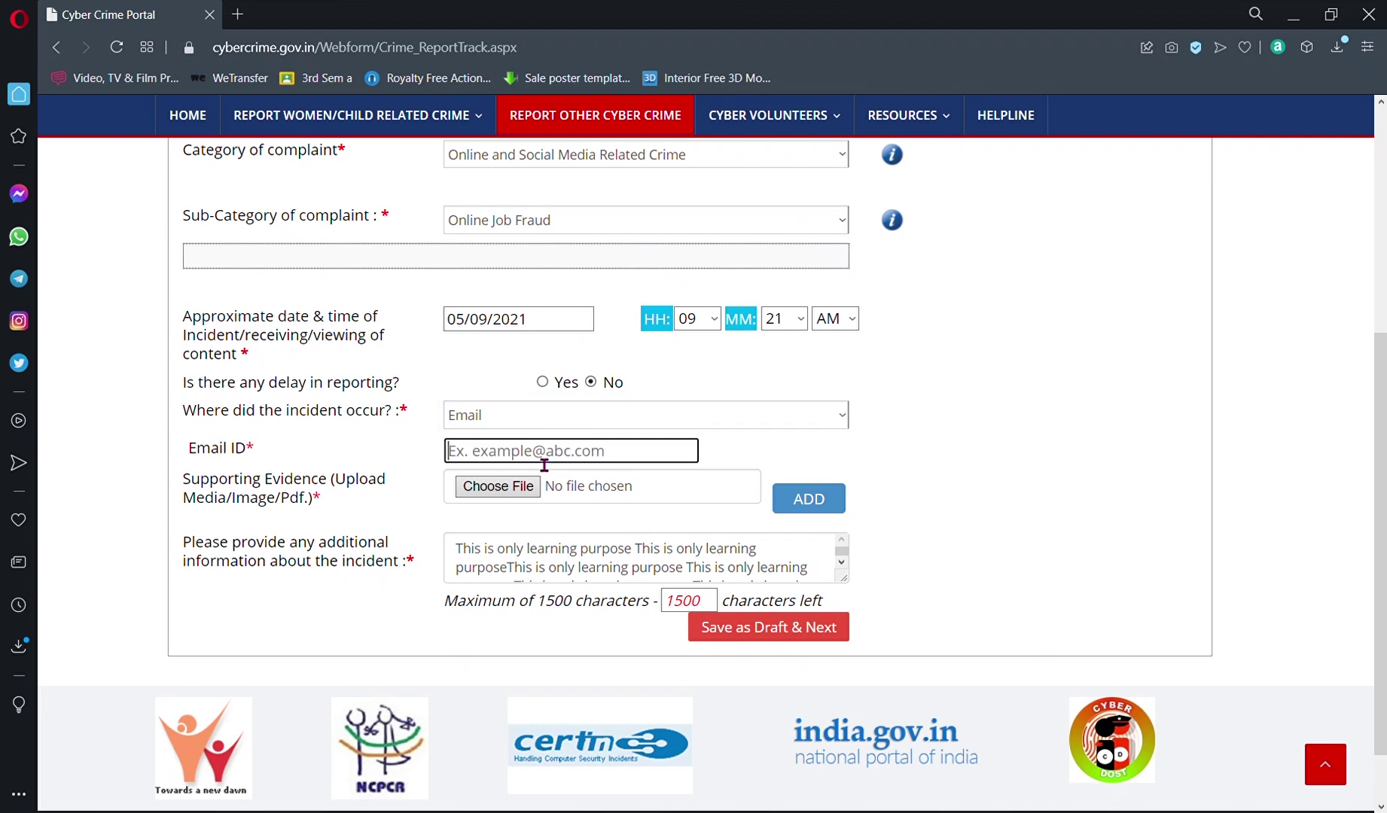
{"action": "type", "text": "te"}
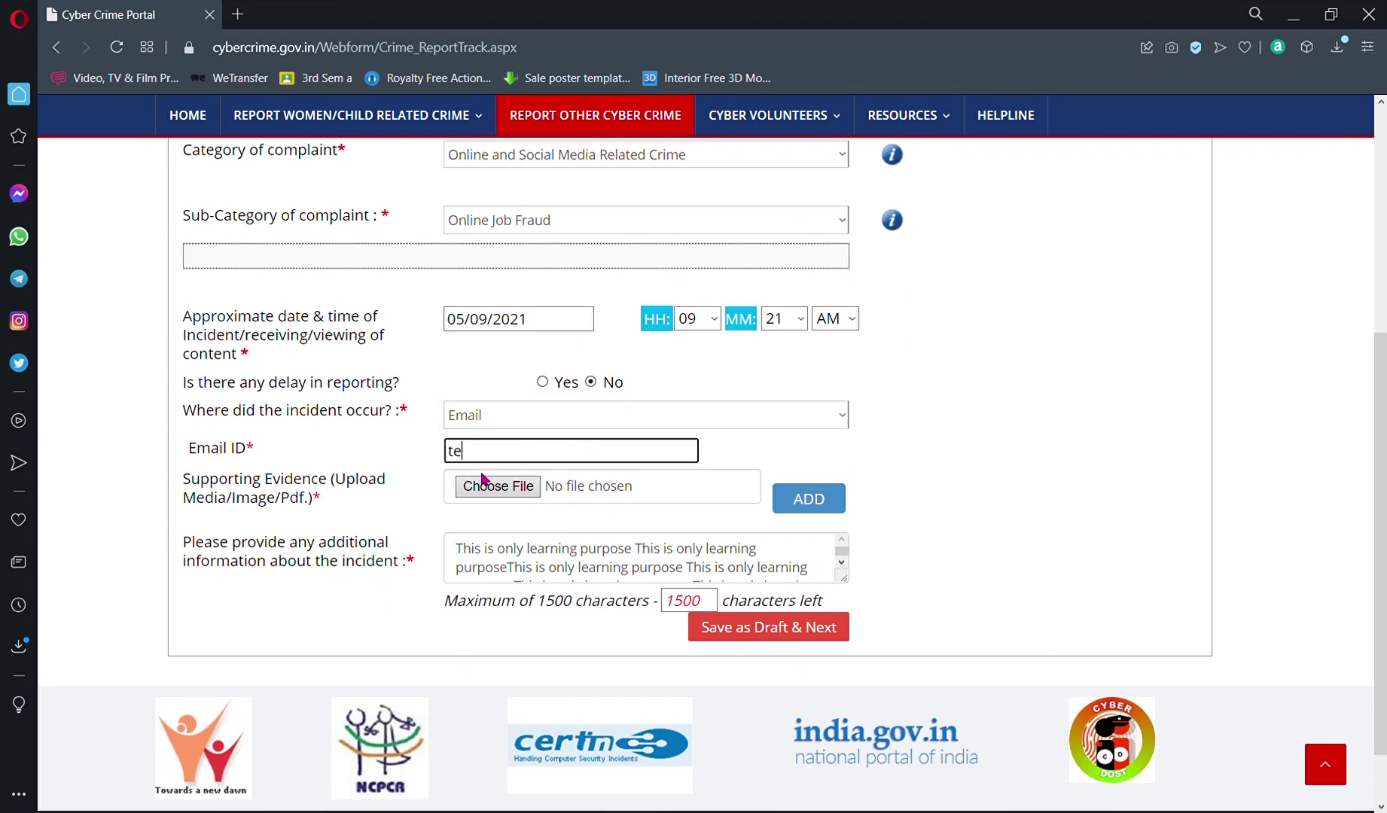
{"action": "type", "text": "st@test"}
{"action": "key", "text": "Tab"}
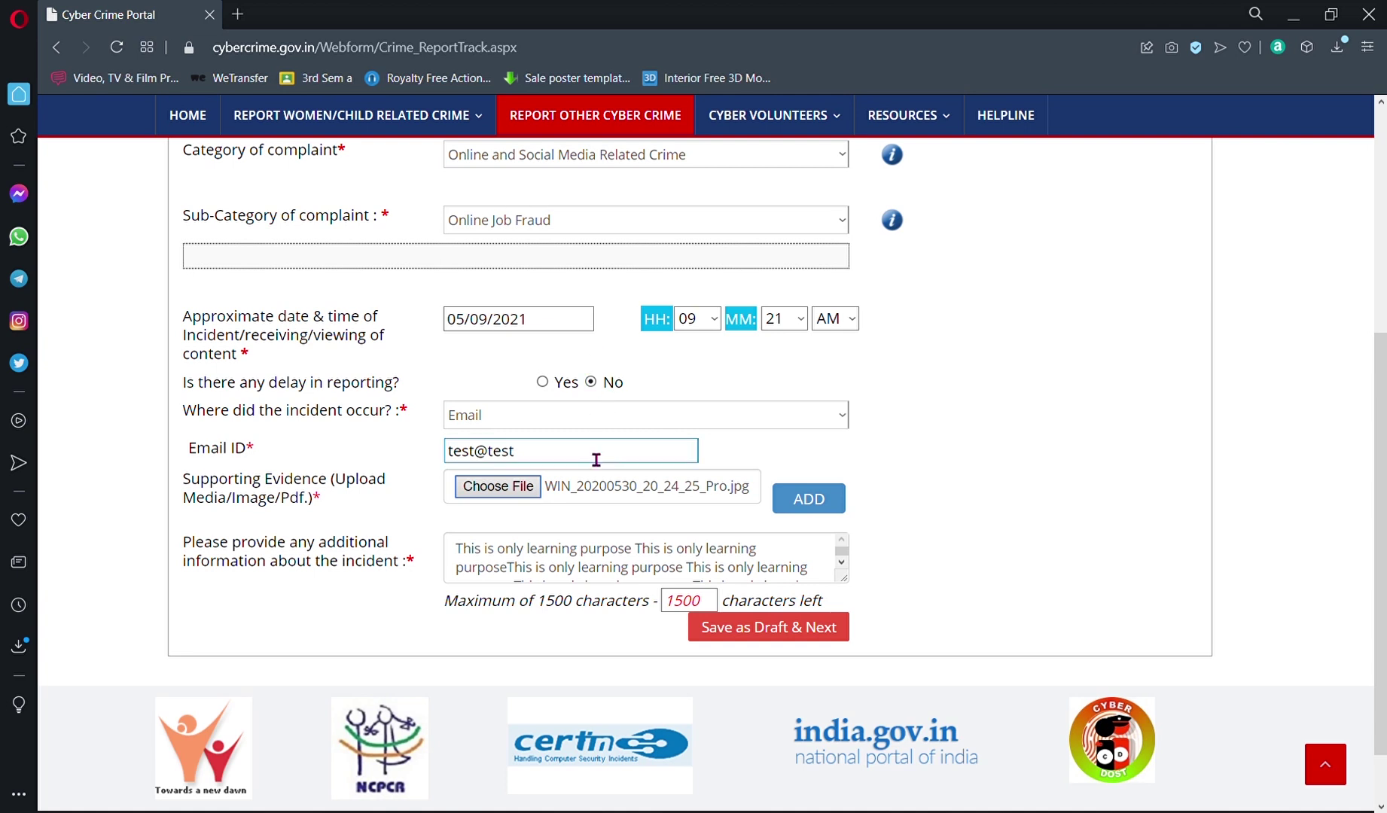
Step: Add the Email ID entry with WIN_20200530_20_24_25_Pro.jpg to the evidence table
{"action": "left_click", "coordinate": [803, 497]}
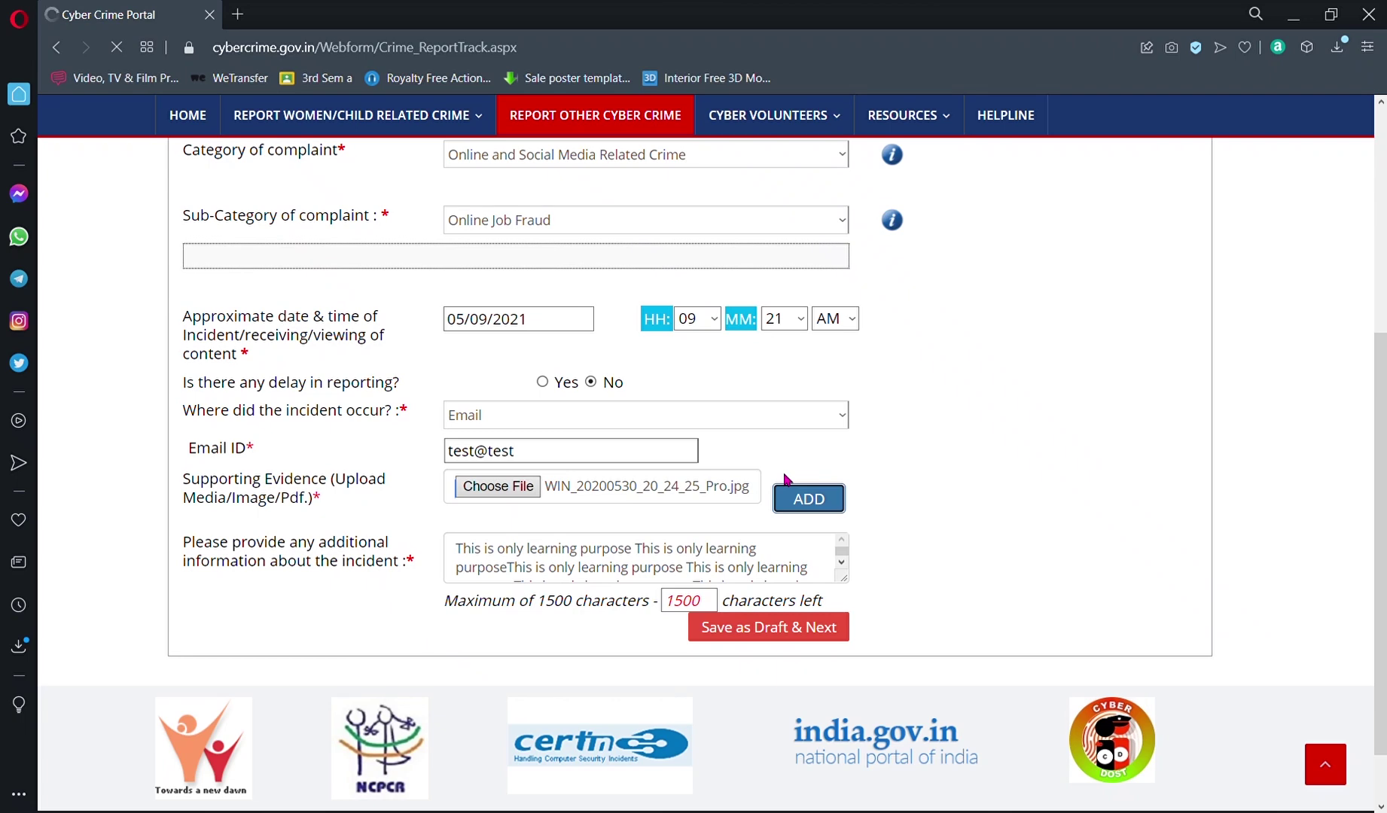
{"action": "scroll", "coordinate": [649, 578], "scroll_direction": "down", "scroll_amount": 5}
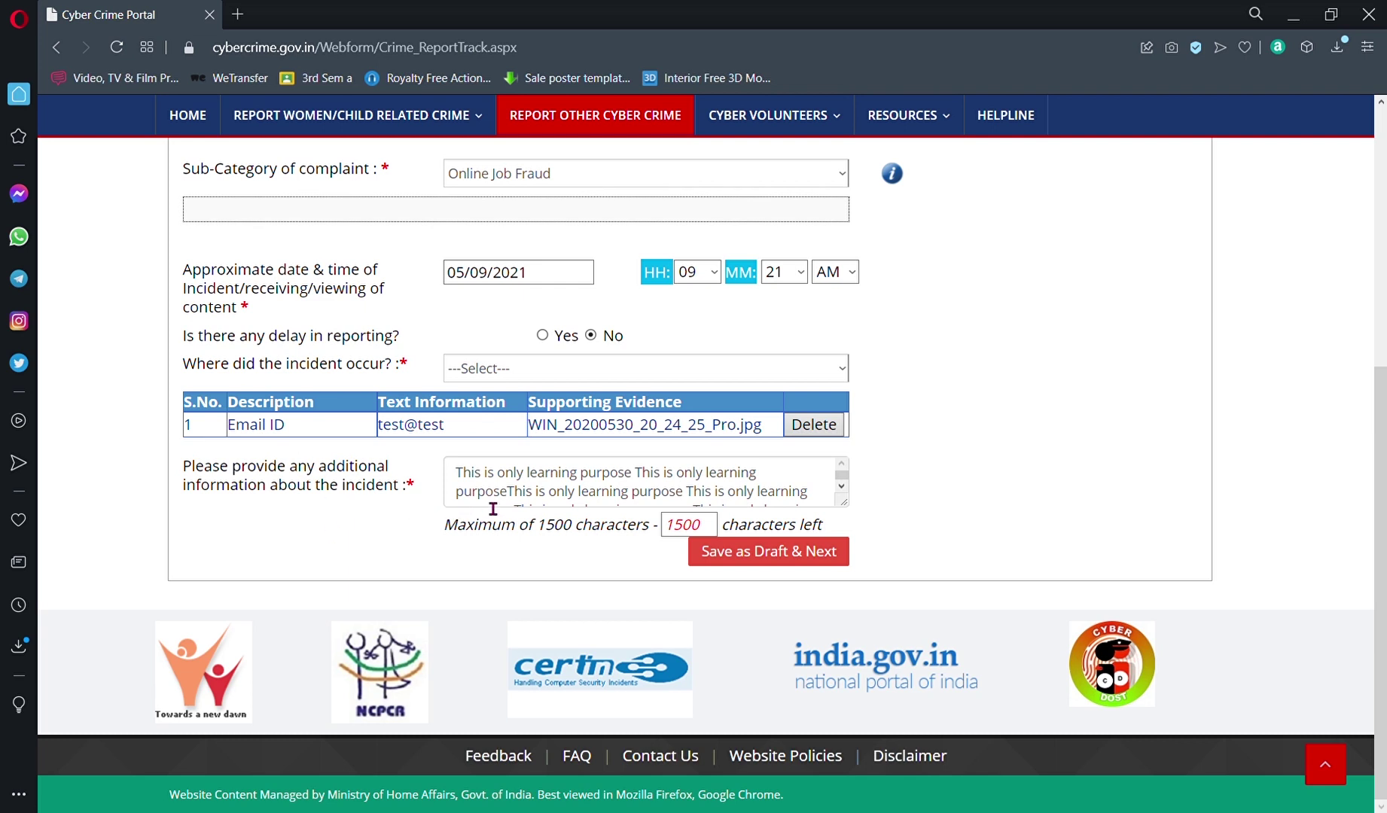
Step: Save the incident details and continue to the Suspect Details step
{"action": "left_click", "coordinate": [745, 567]}
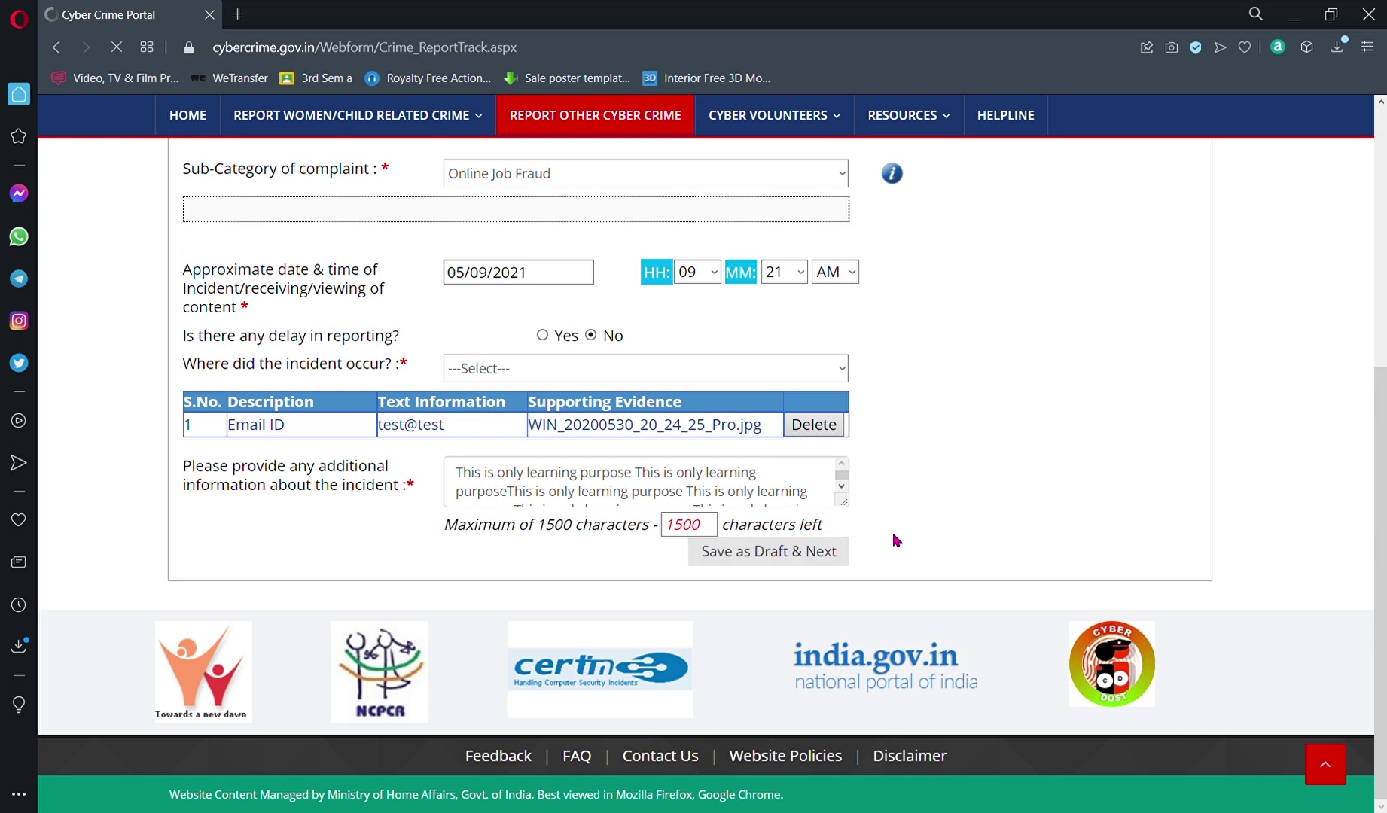
{"action": "scroll", "coordinate": [700, 546], "scroll_direction": "down", "scroll_amount": 3}
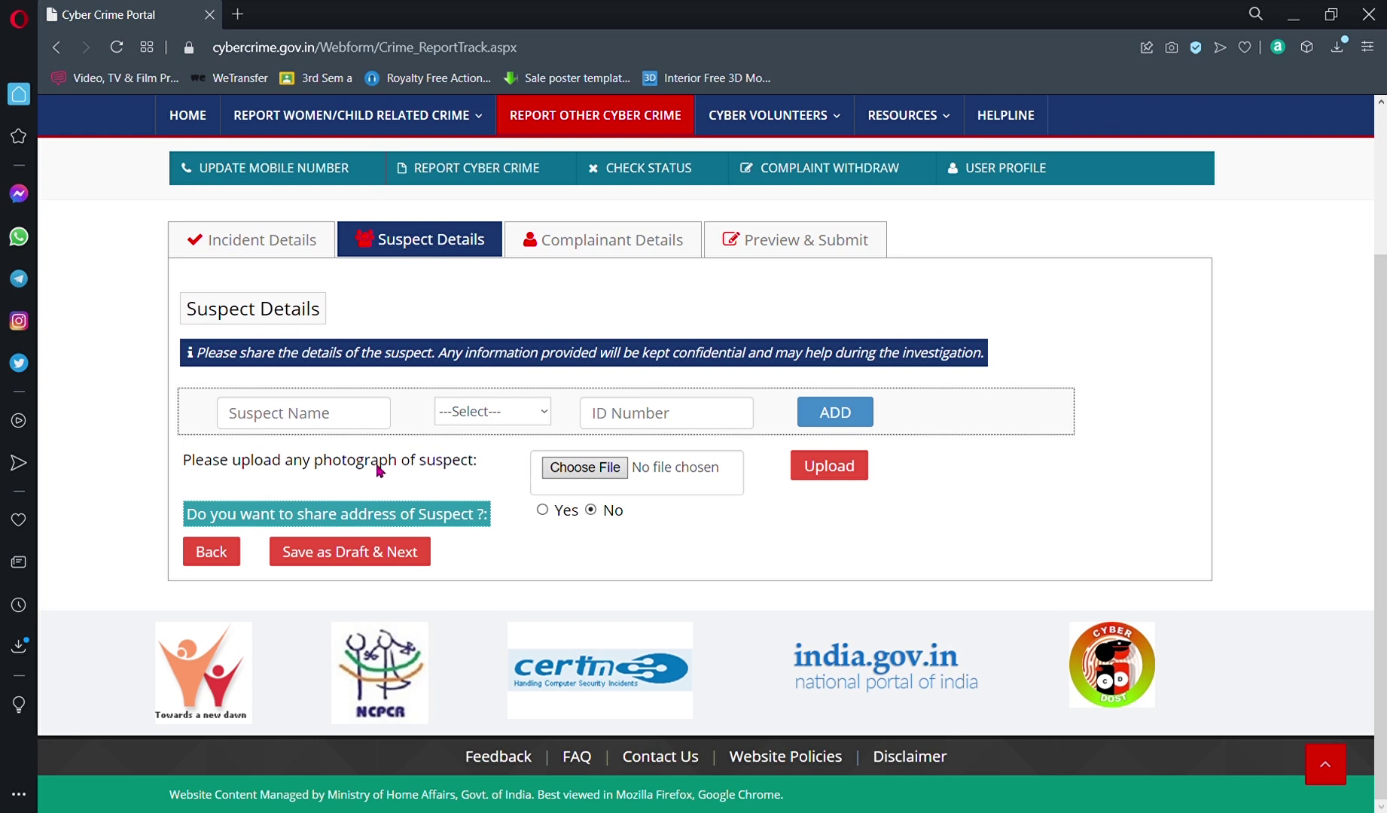
{"action": "left_click", "coordinate": [354, 432]}
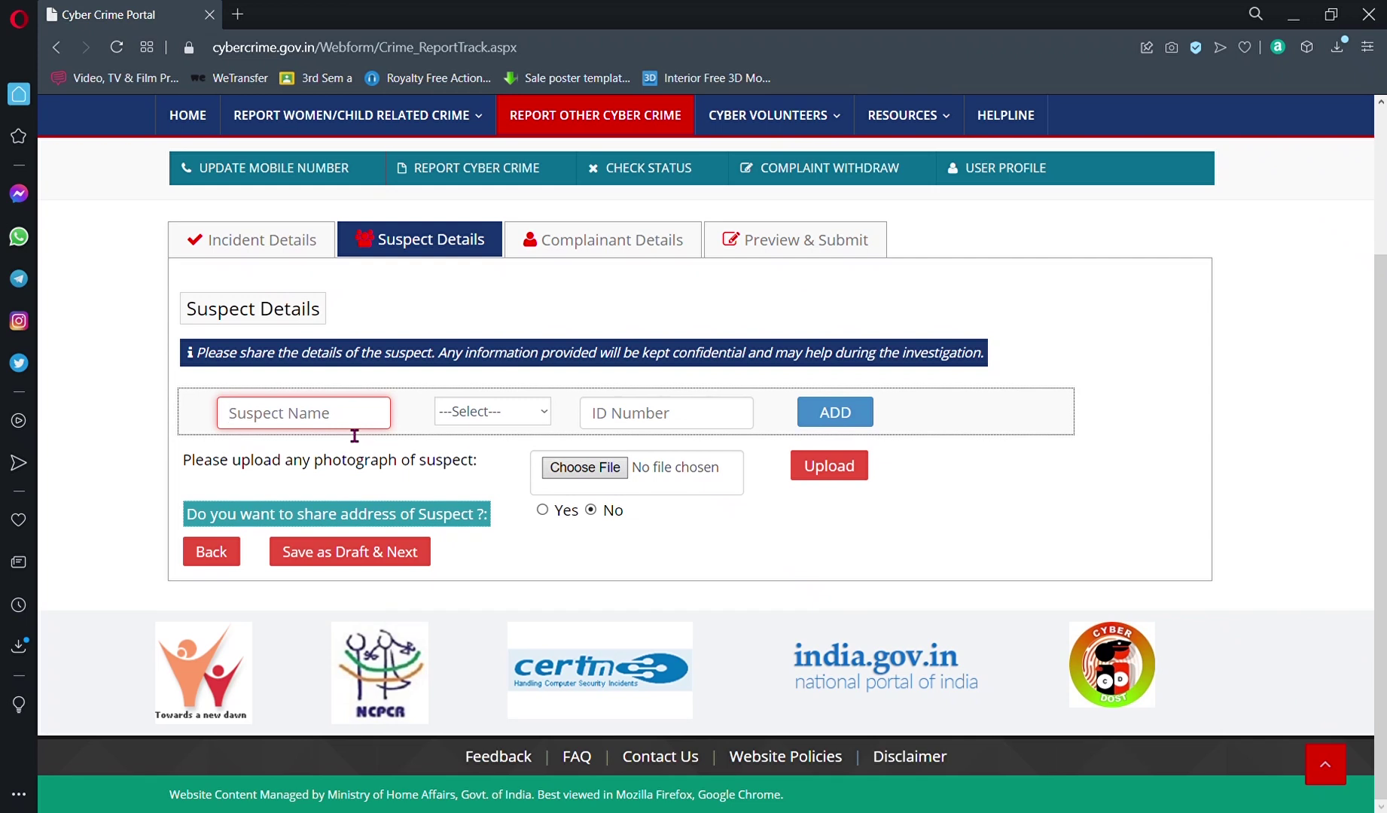
Step: Change the suspect identifier type from Mobile Number to Email and focus the email field
{"action": "left_click", "coordinate": [459, 414]}
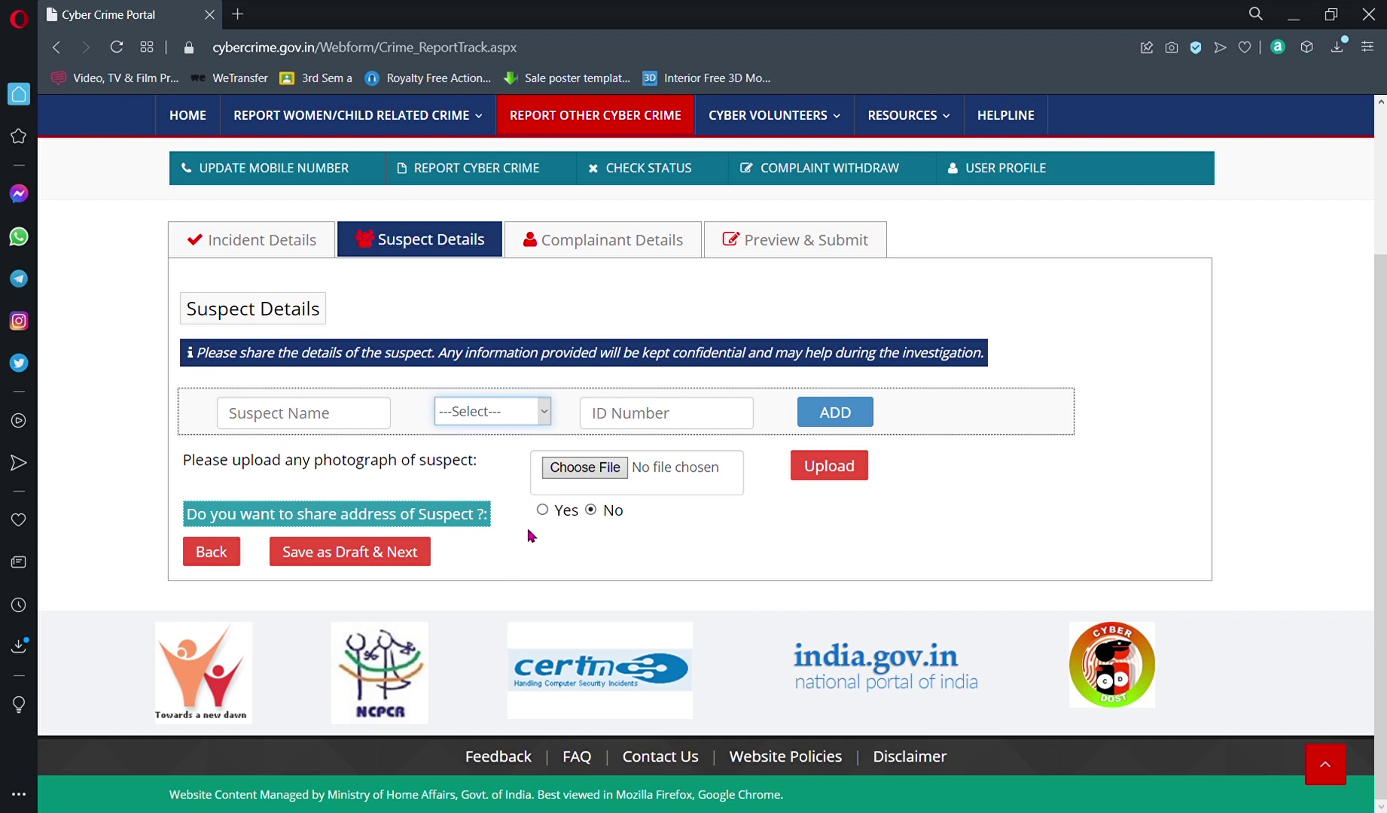
{"action": "left_click", "coordinate": [546, 382]}
{"action": "left_click", "coordinate": [543, 409]}
{"action": "key", "text": "Down"}
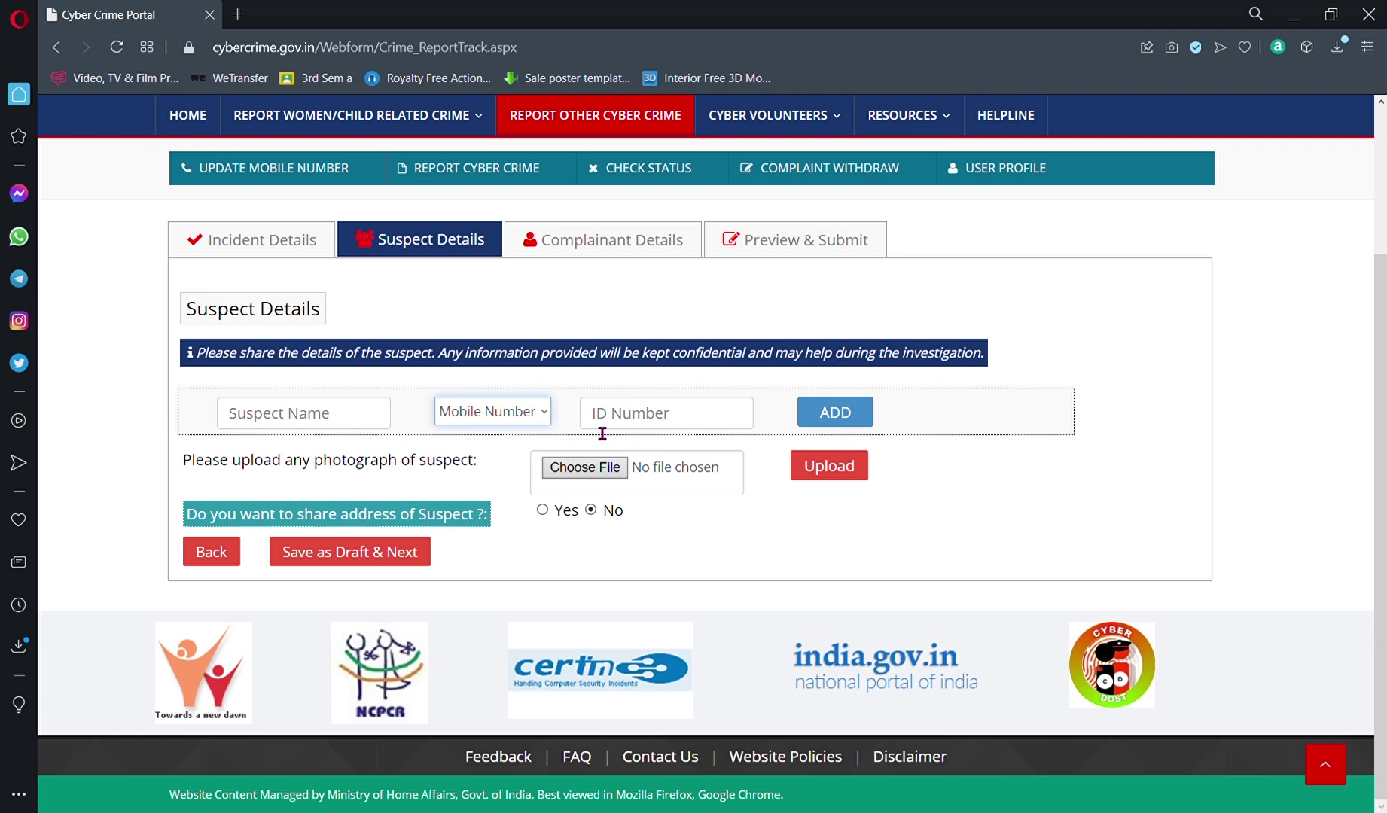
{"action": "left_click", "coordinate": [640, 427]}
{"action": "key", "text": "shift+Tab"}
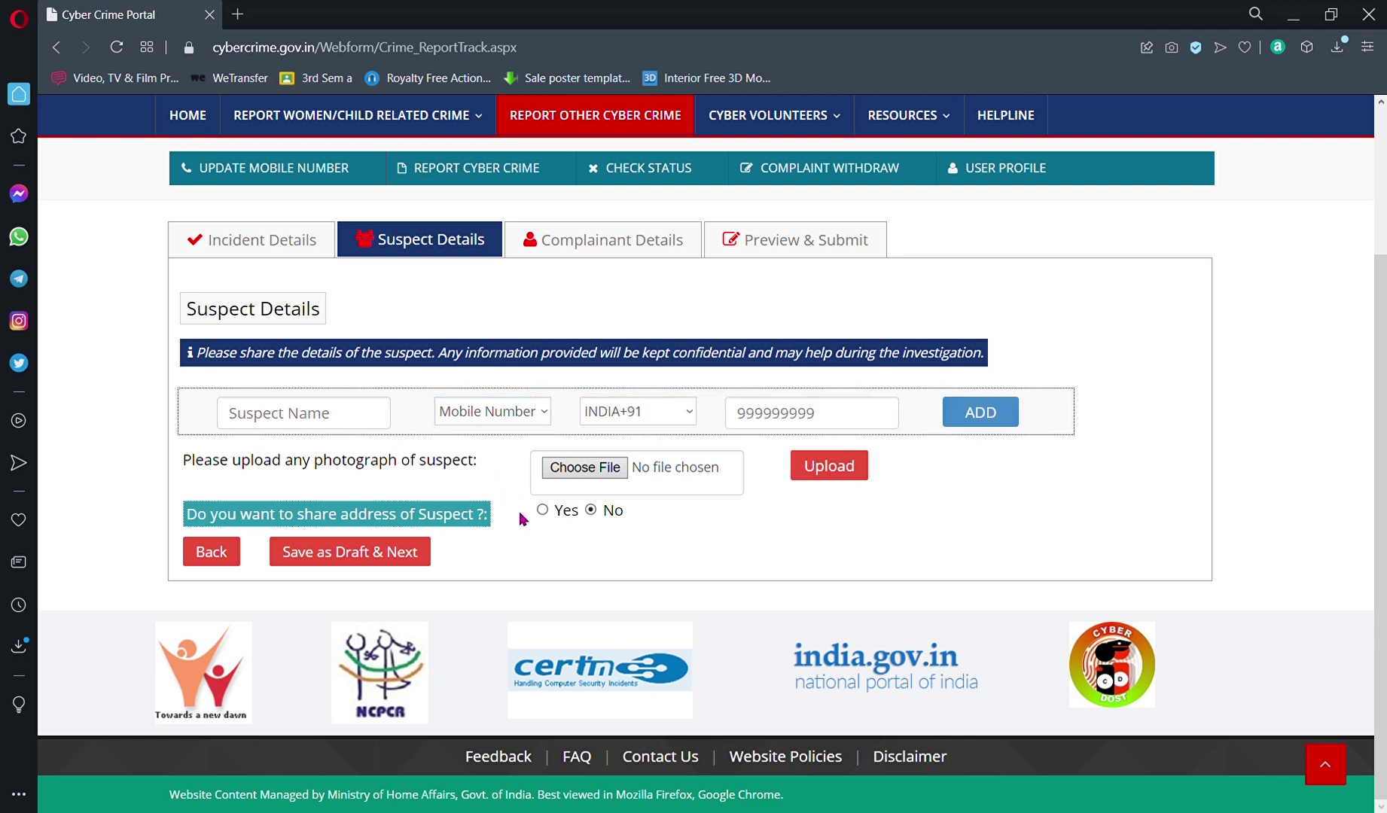
{"action": "left_click", "coordinate": [821, 424]}
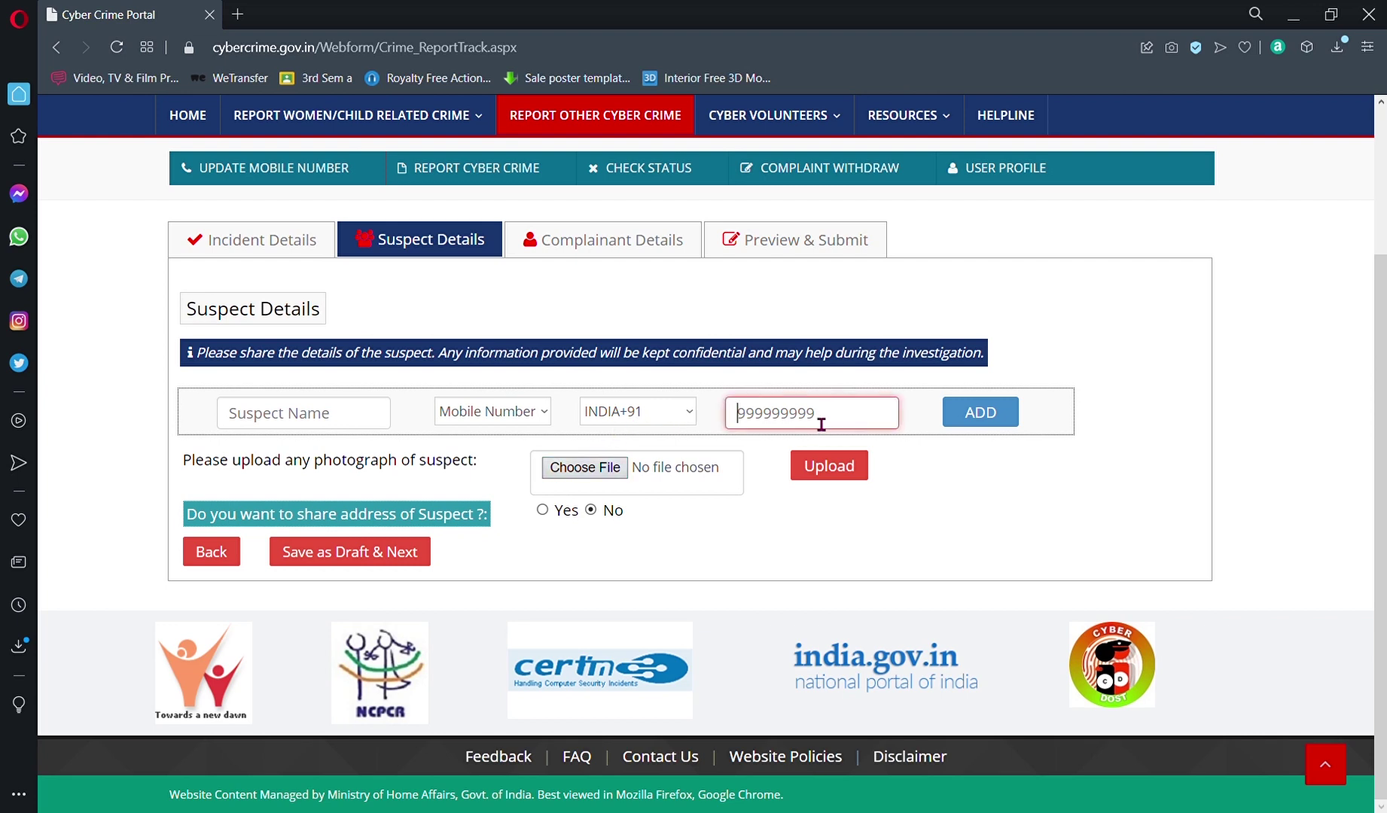
{"action": "left_click", "coordinate": [543, 412]}
{"action": "key", "text": "Down"}
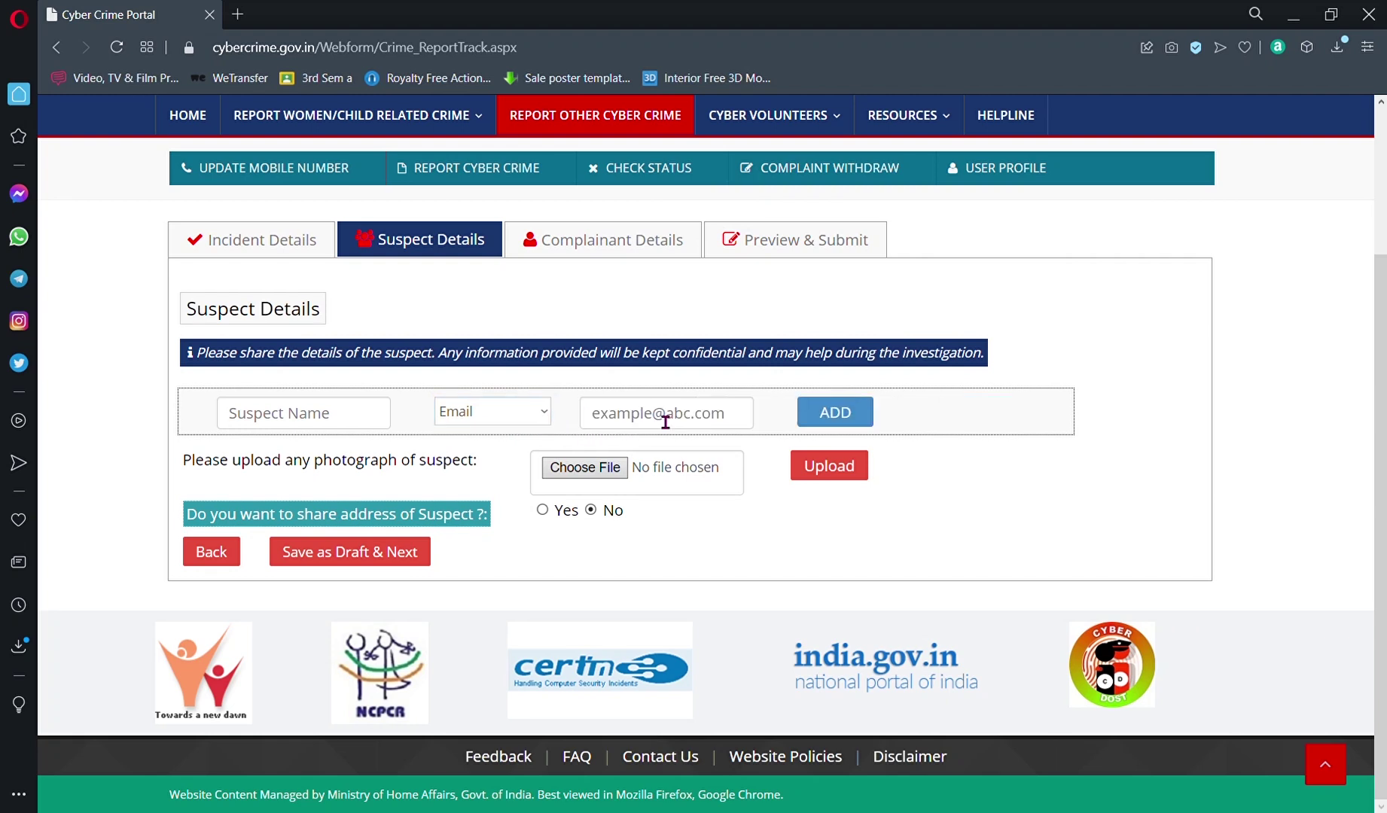
{"action": "left_click", "coordinate": [684, 426]}
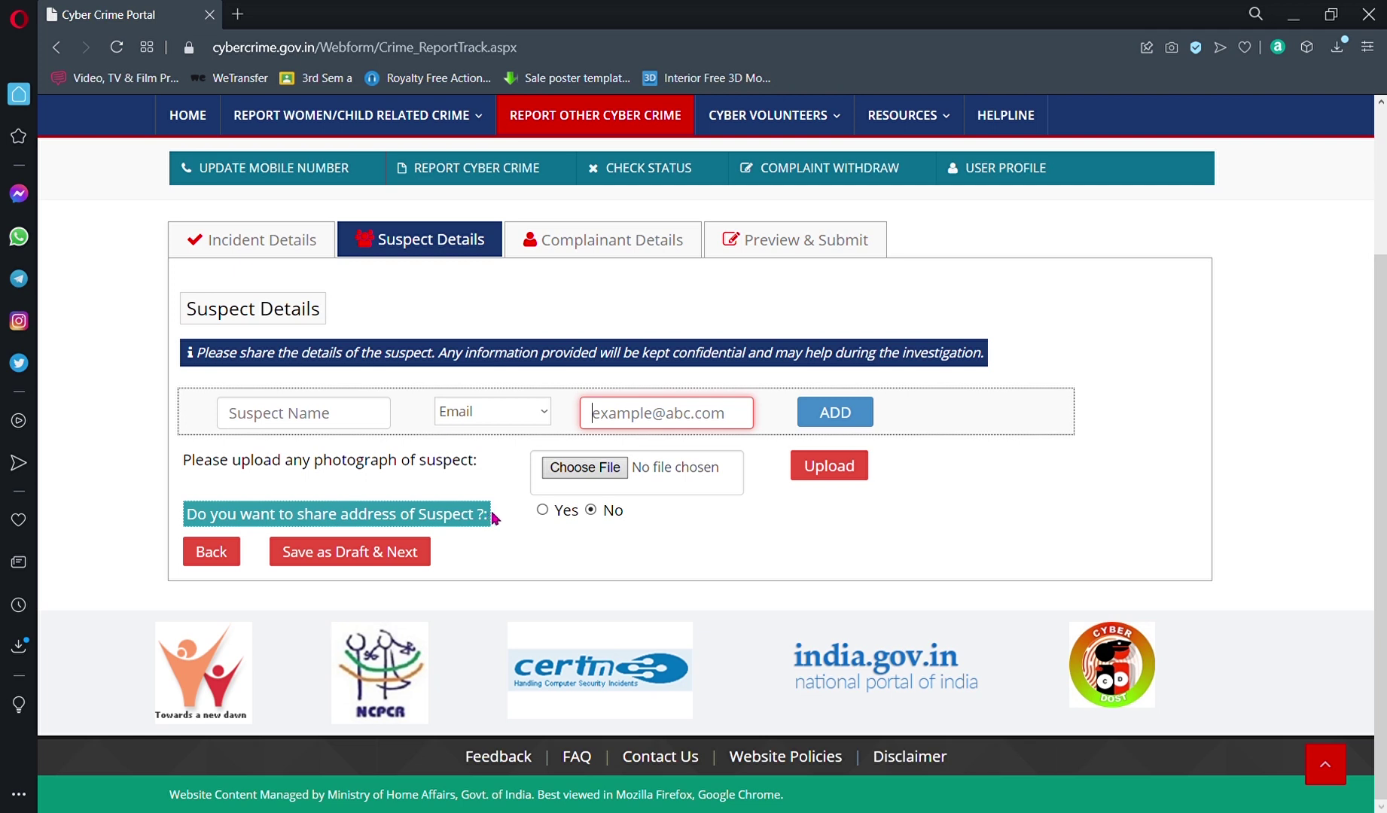
{"action": "left_click", "coordinate": [543, 511]}
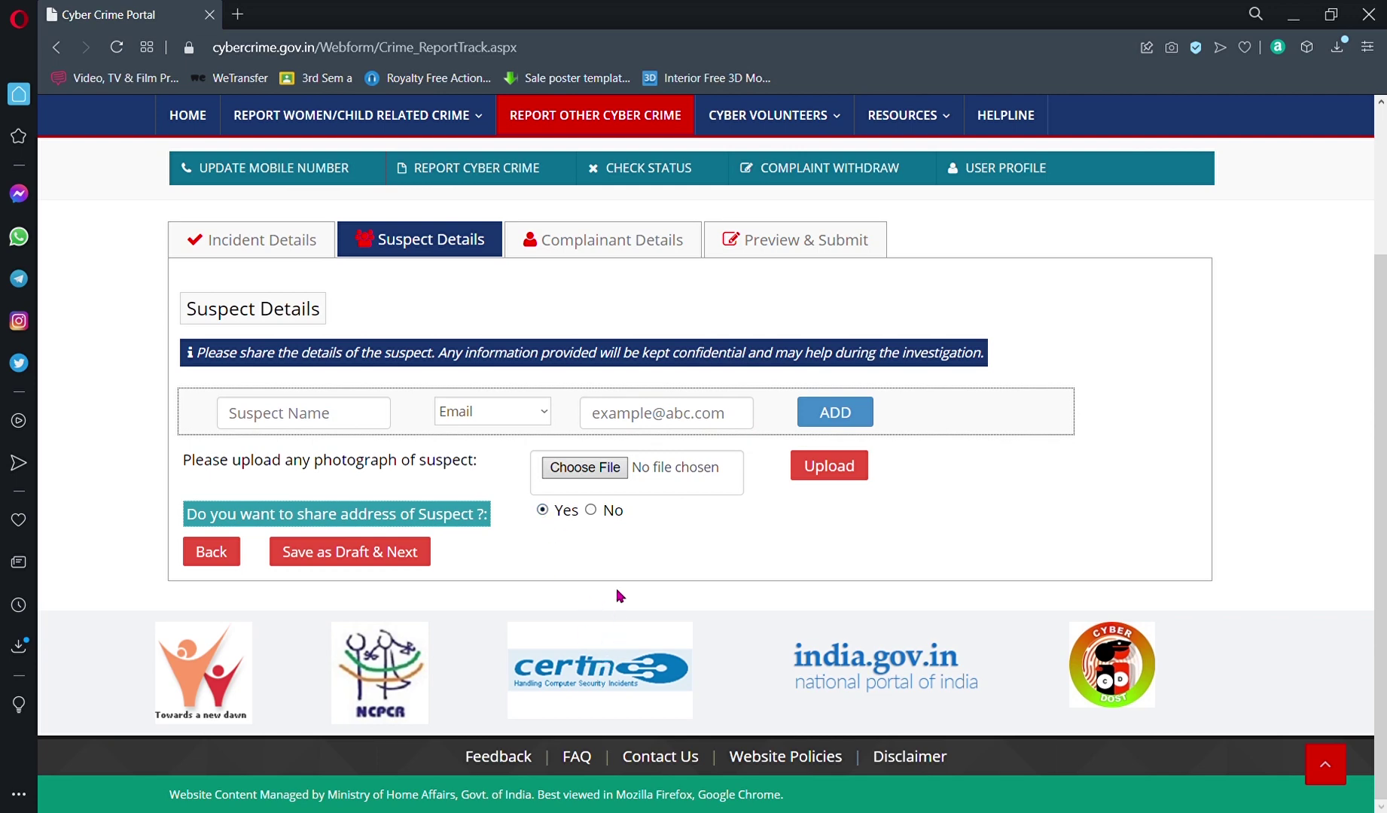
{"action": "scroll", "coordinate": [626, 542], "scroll_direction": "down", "scroll_amount": 3}
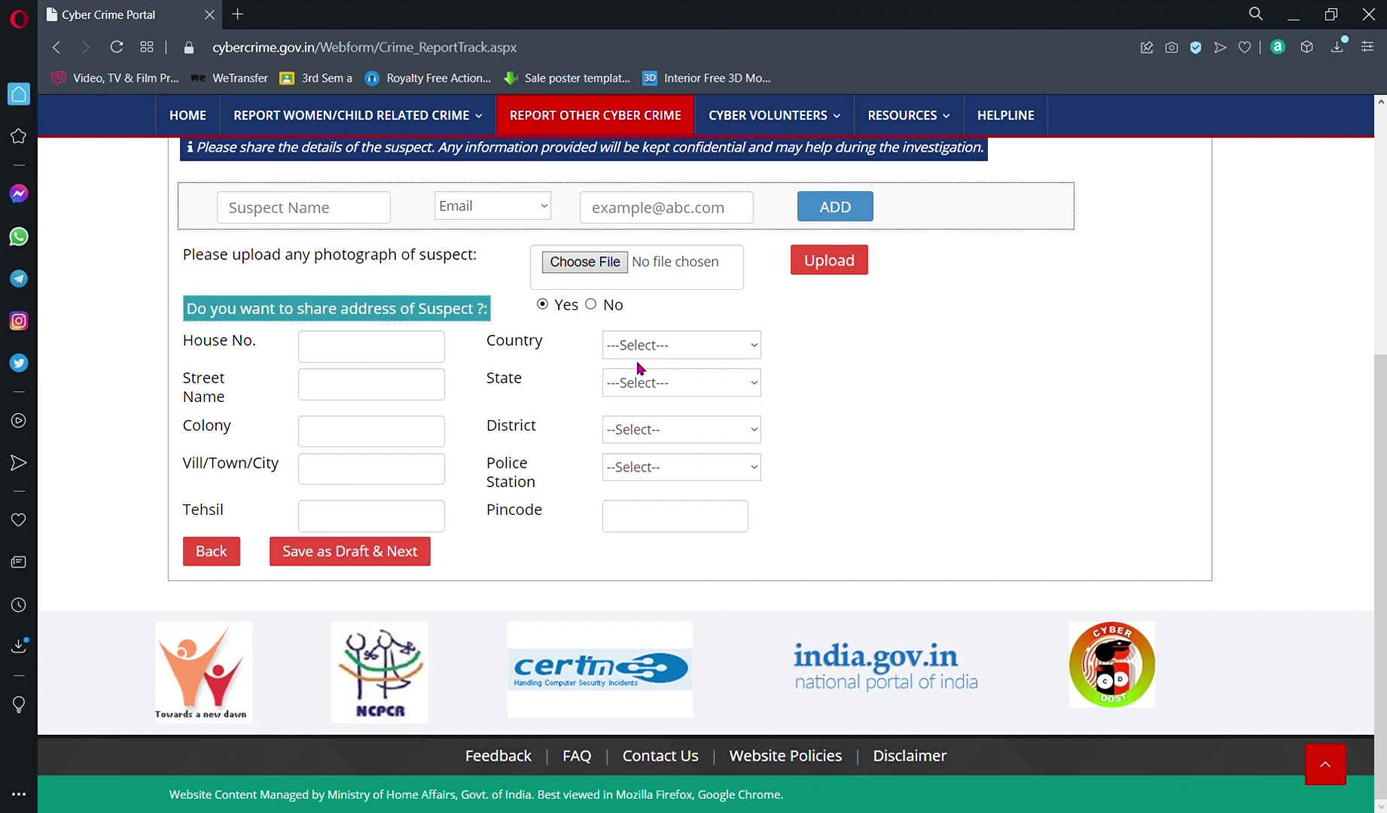
{"action": "left_click", "coordinate": [591, 306]}
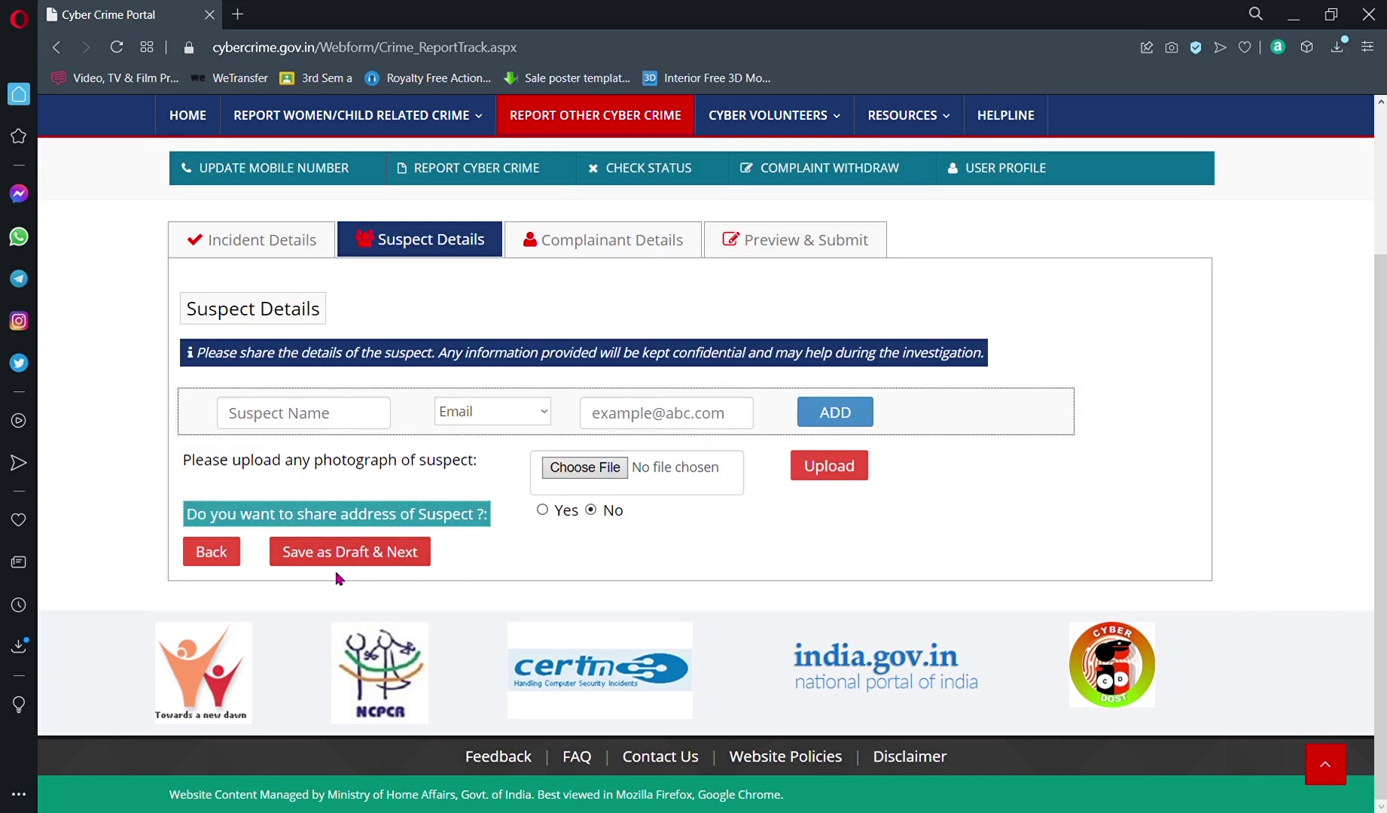
Step: Save the suspect details as a draft and continue to the Complainant / Victim Details form
{"action": "left_click", "coordinate": [389, 556]}
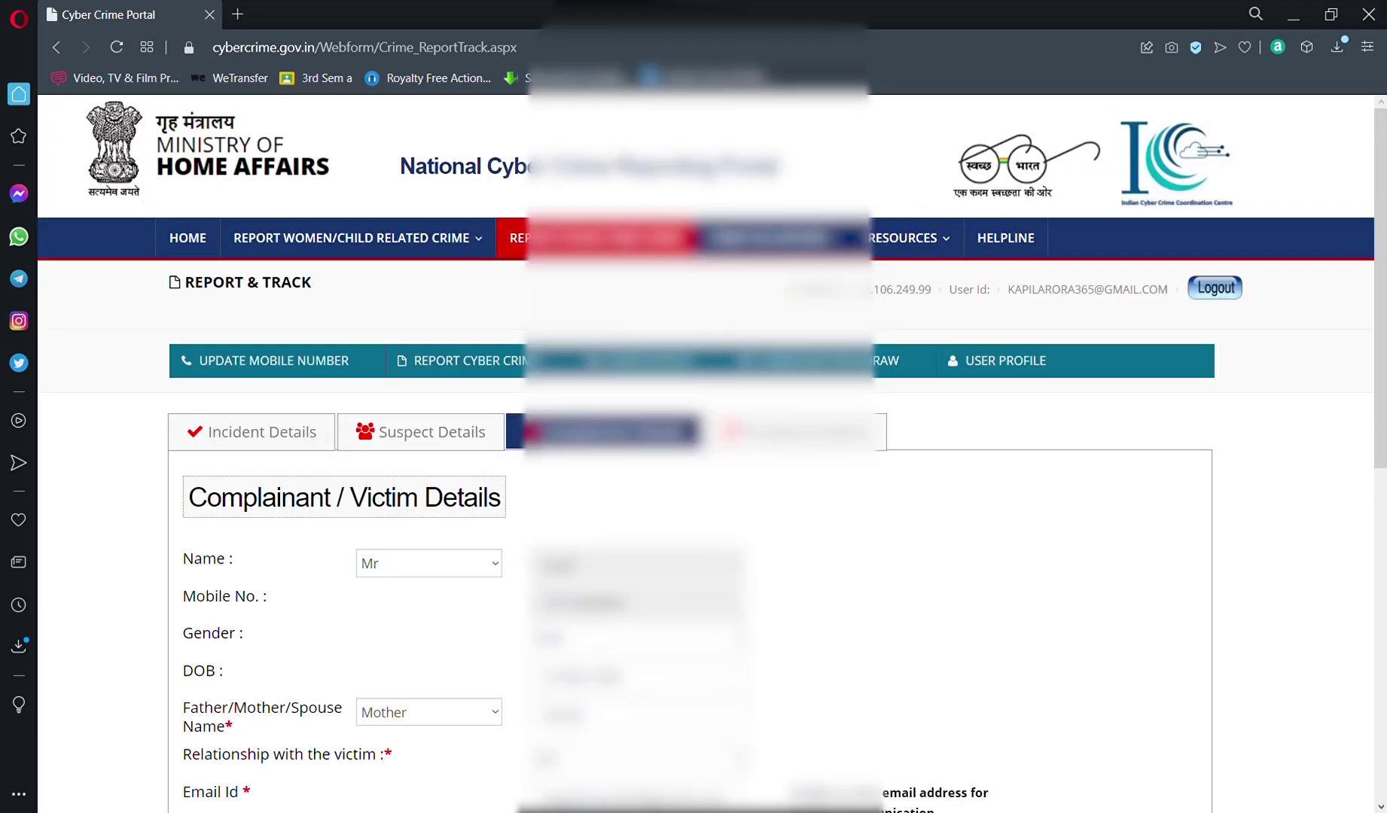
{"action": "scroll", "coordinate": [594, 505], "scroll_direction": "down", "scroll_amount": 8}
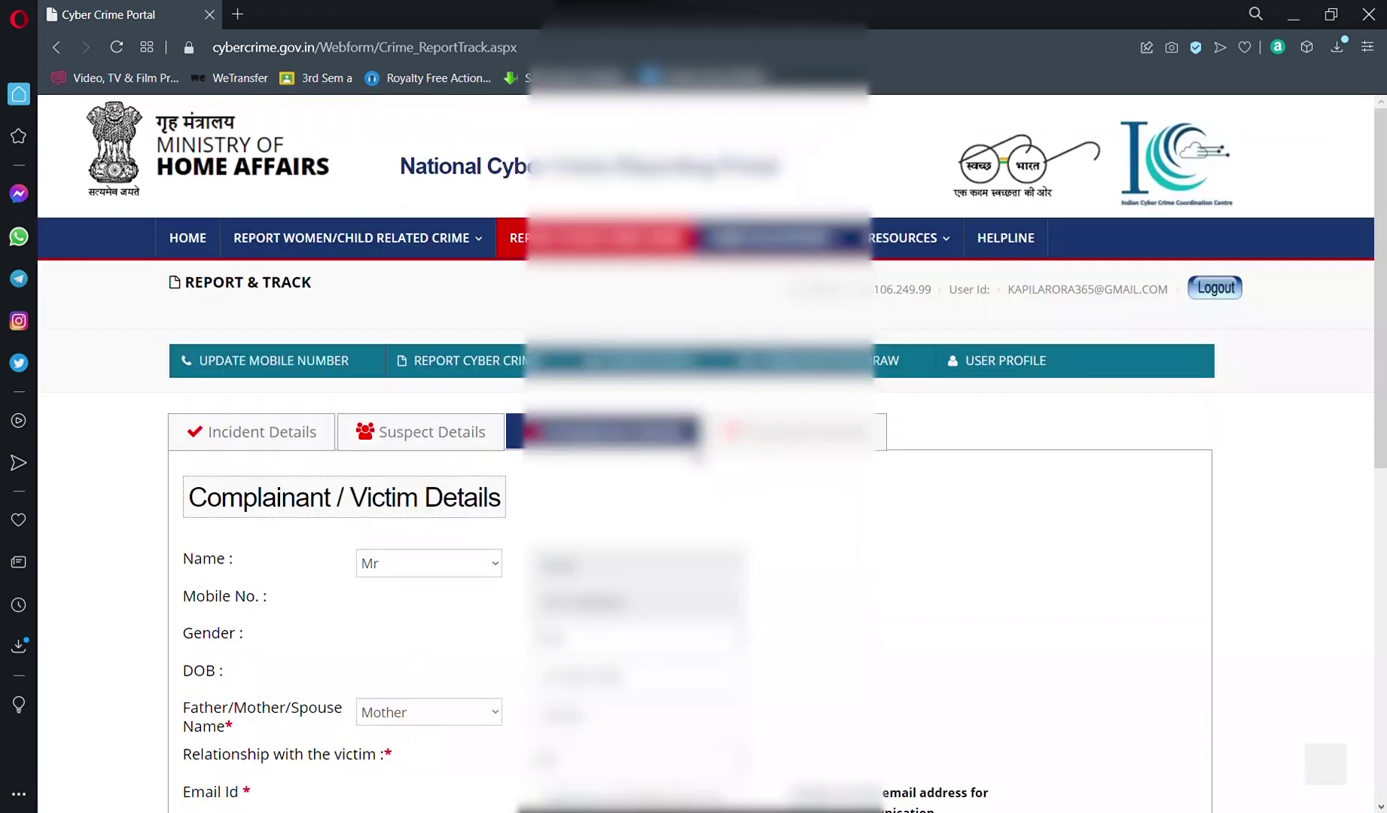
{"action": "scroll", "coordinate": [662, 459], "scroll_direction": "up", "scroll_amount": 10}
{"action": "left_click_drag", "start_coordinate": [1378, 414], "coordinate": [1371, 535]}
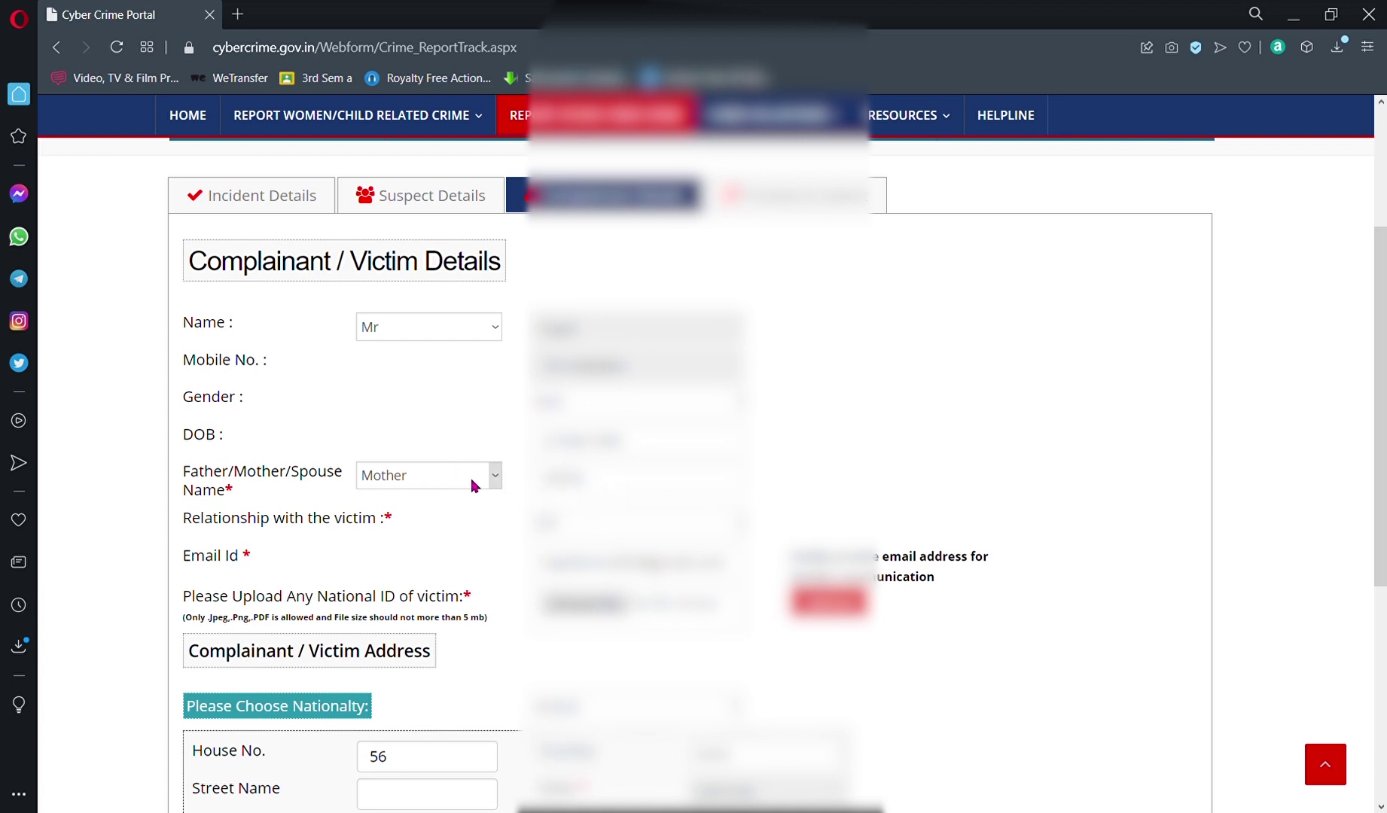
Step: Choose Mother as the named relative, enter the mother's name, and set the relationship with the victim
{"action": "left_click", "coordinate": [480, 487]}
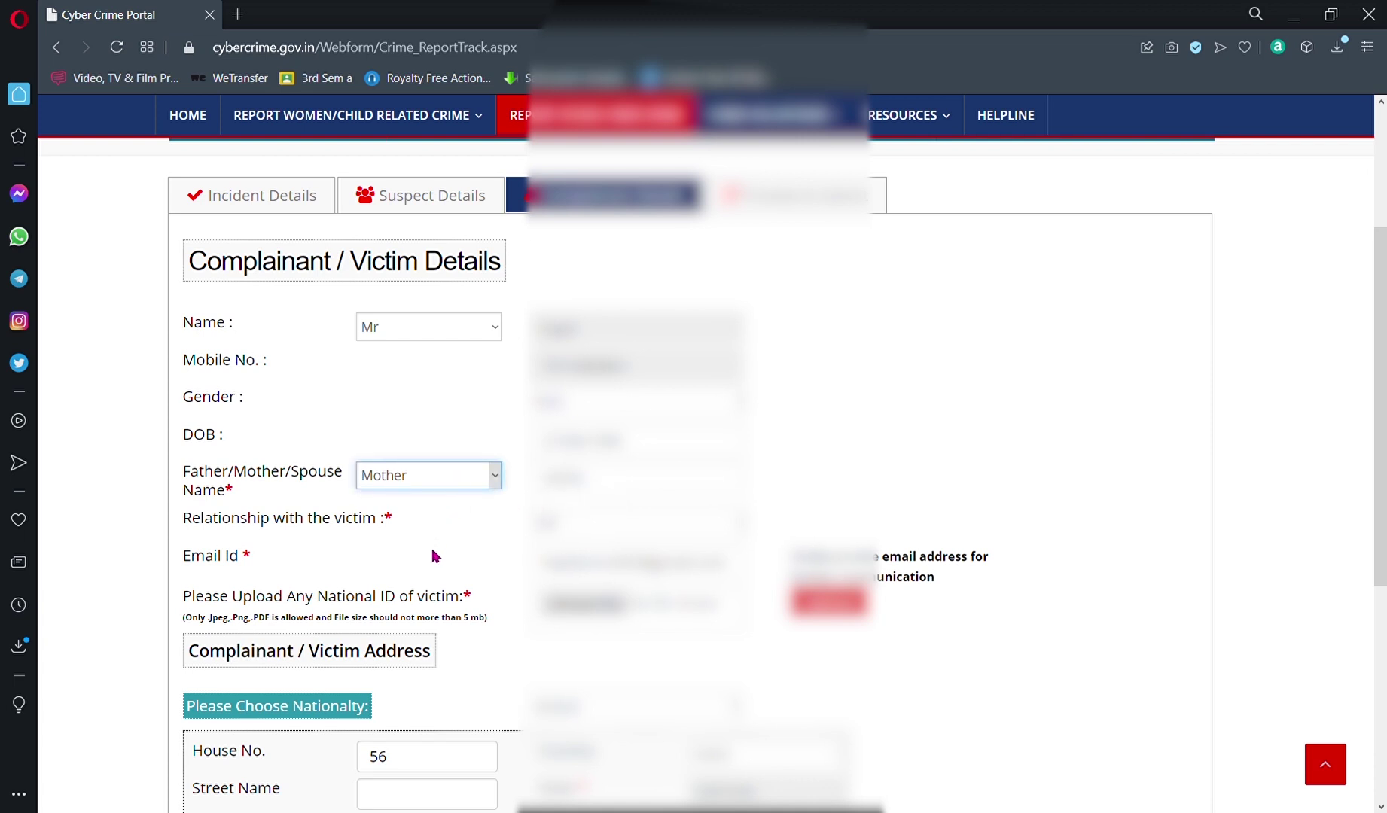
{"action": "left_click", "coordinate": [447, 424]}
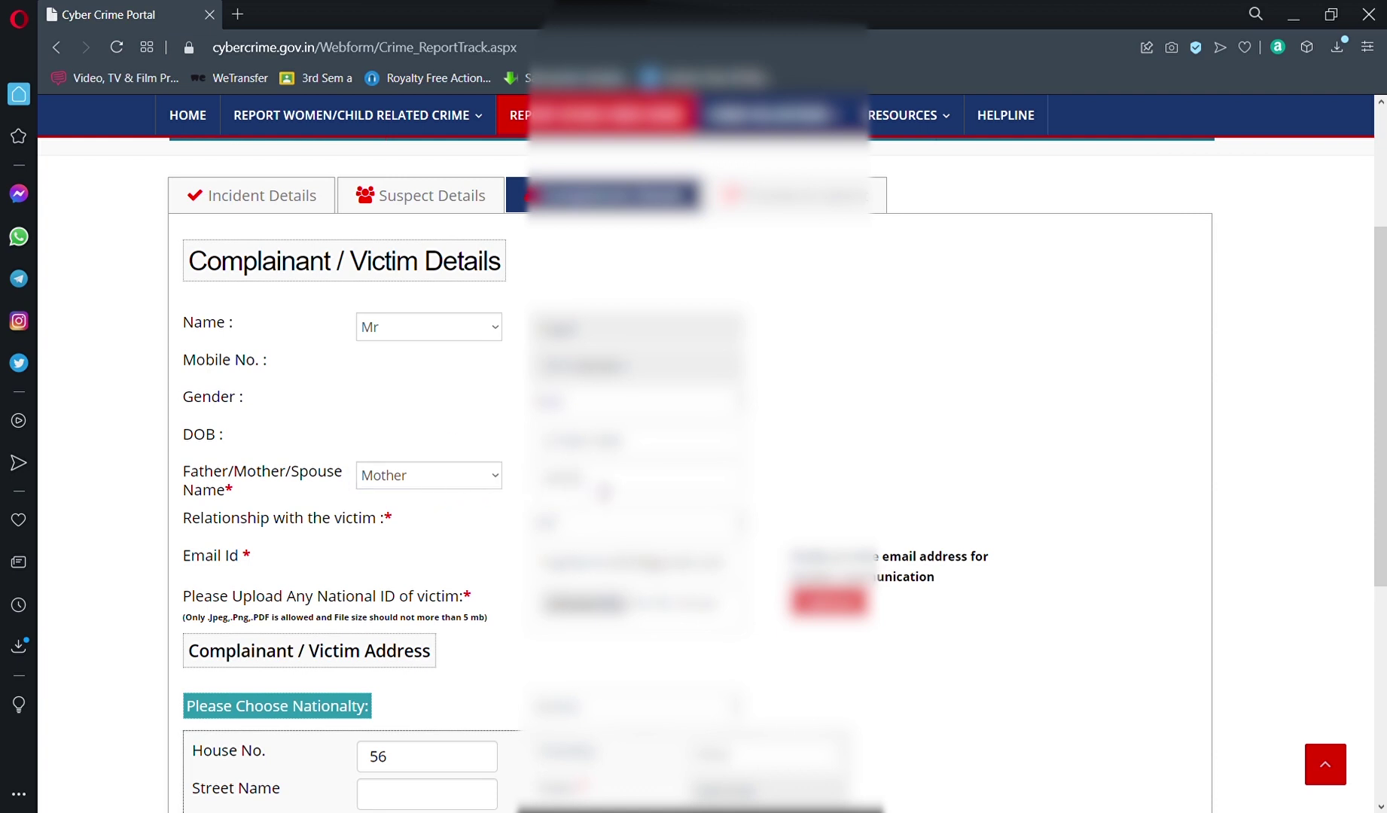
{"action": "left_click", "coordinate": [591, 486]}
{"action": "key", "text": "Tab"}
{"action": "left_click", "coordinate": [604, 526]}
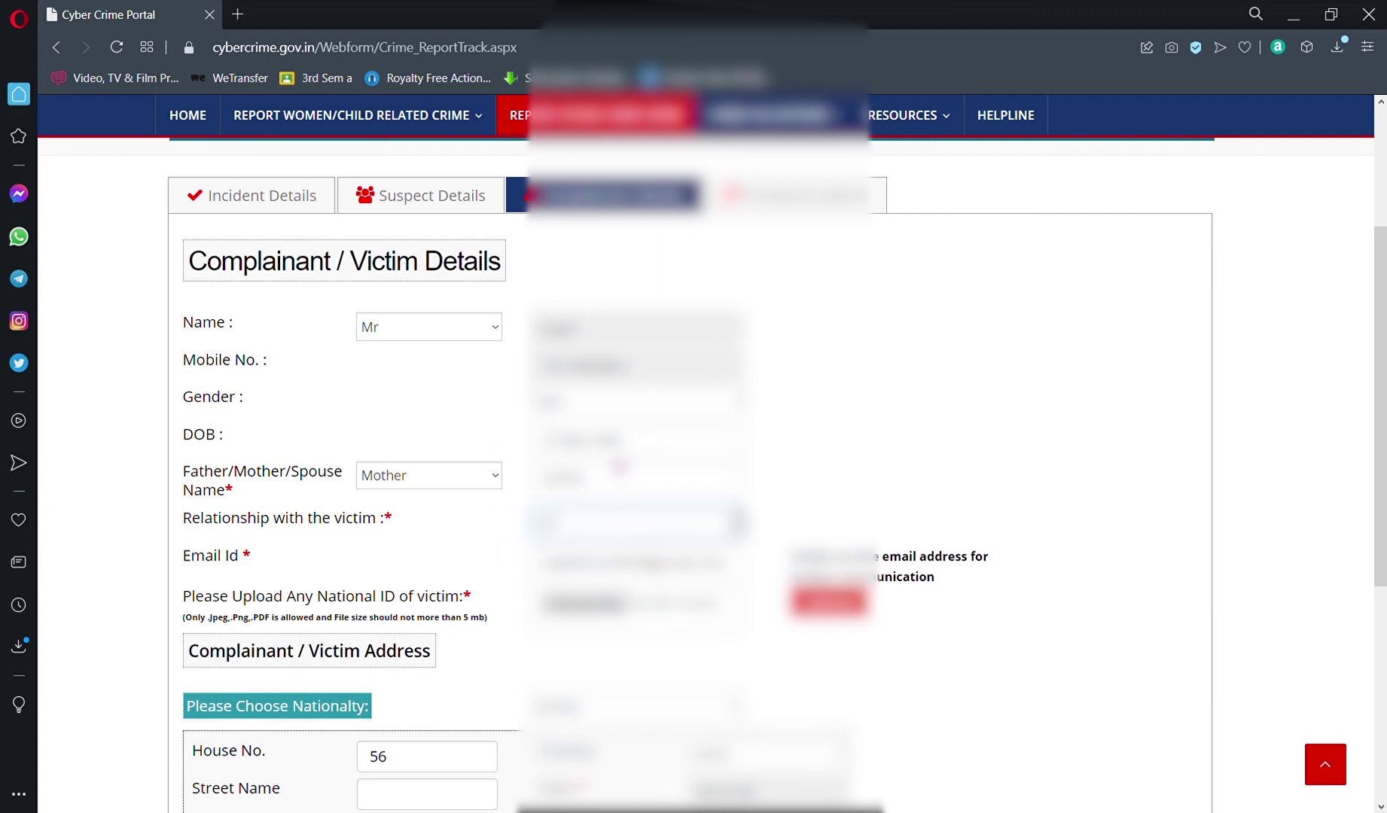
{"action": "left_click", "coordinate": [479, 426]}
{"action": "left_click", "coordinate": [589, 528]}
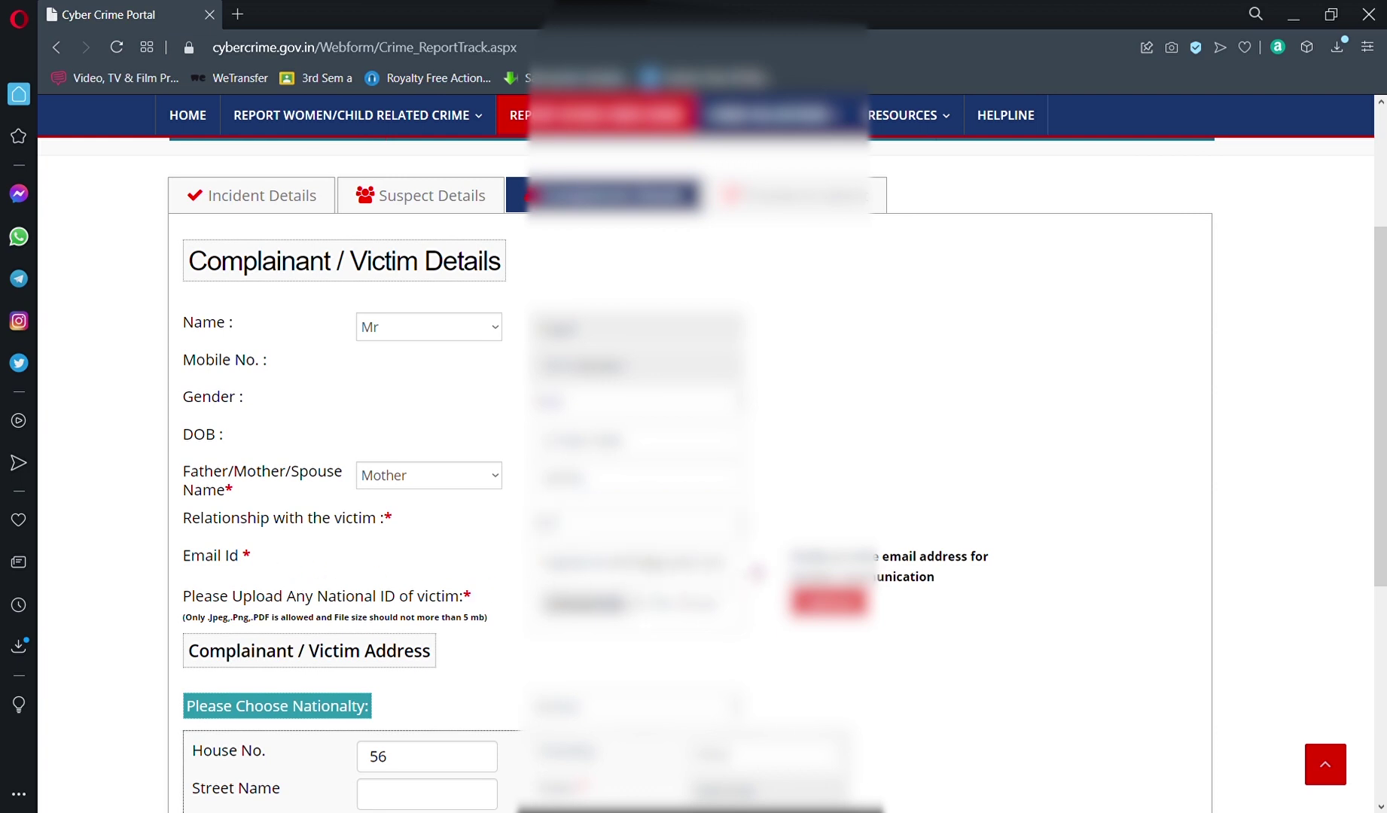
{"action": "scroll", "coordinate": [756, 573], "scroll_direction": "down", "scroll_amount": 5}
{"action": "scroll", "coordinate": [728, 522], "scroll_direction": "up", "scroll_amount": 7}
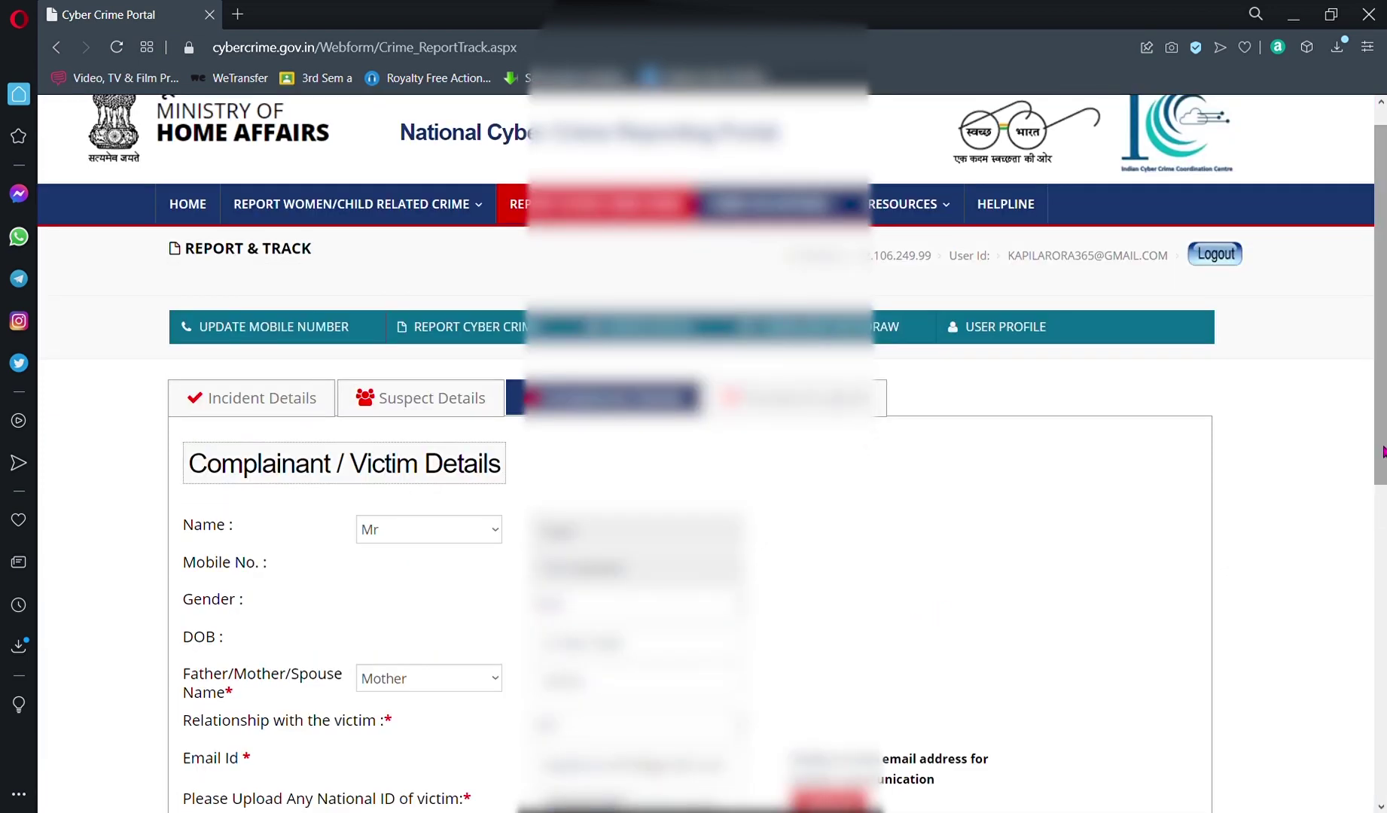
{"action": "left_click_drag", "start_coordinate": [1379, 458], "coordinate": [1363, 635]}
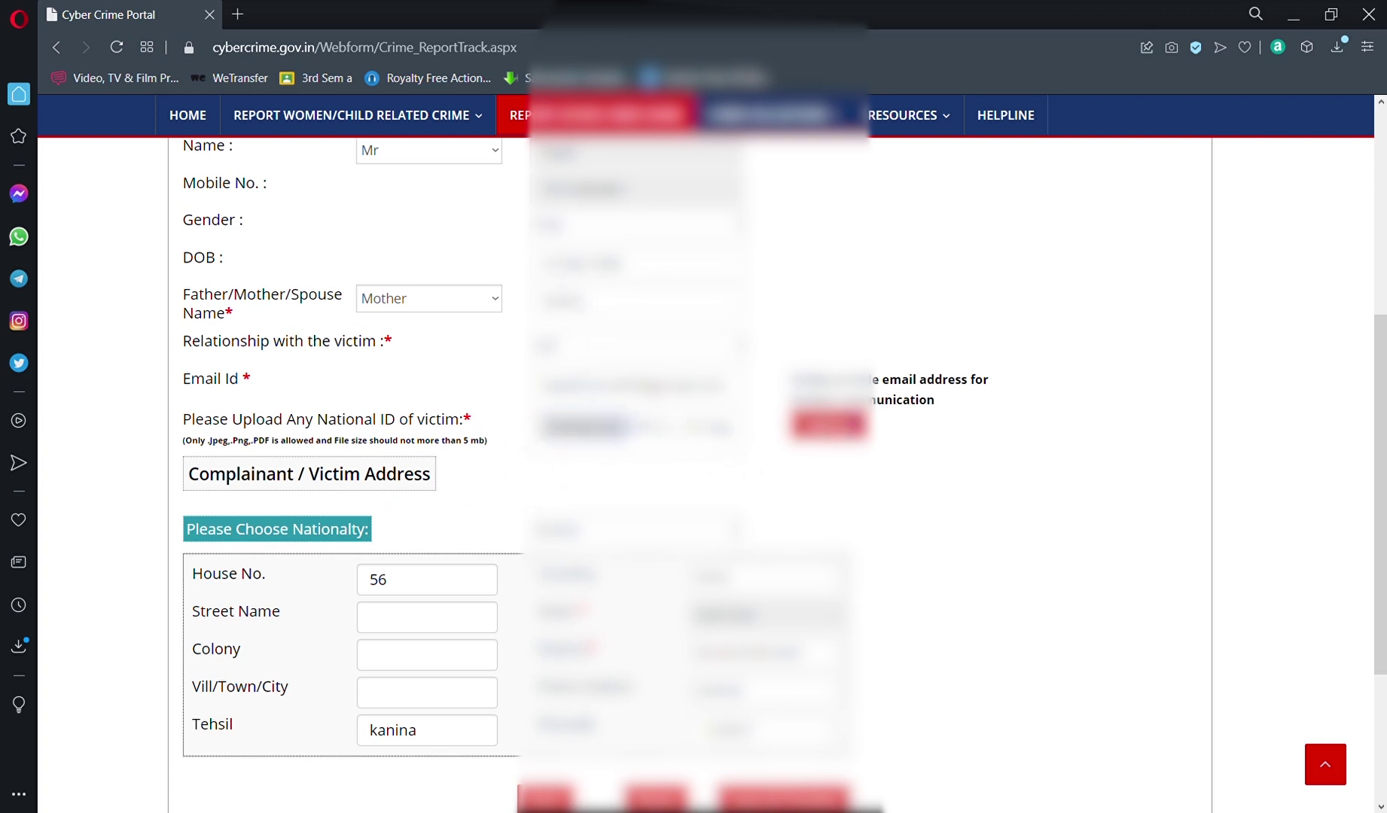
{"action": "left_click", "coordinate": [828, 424]}
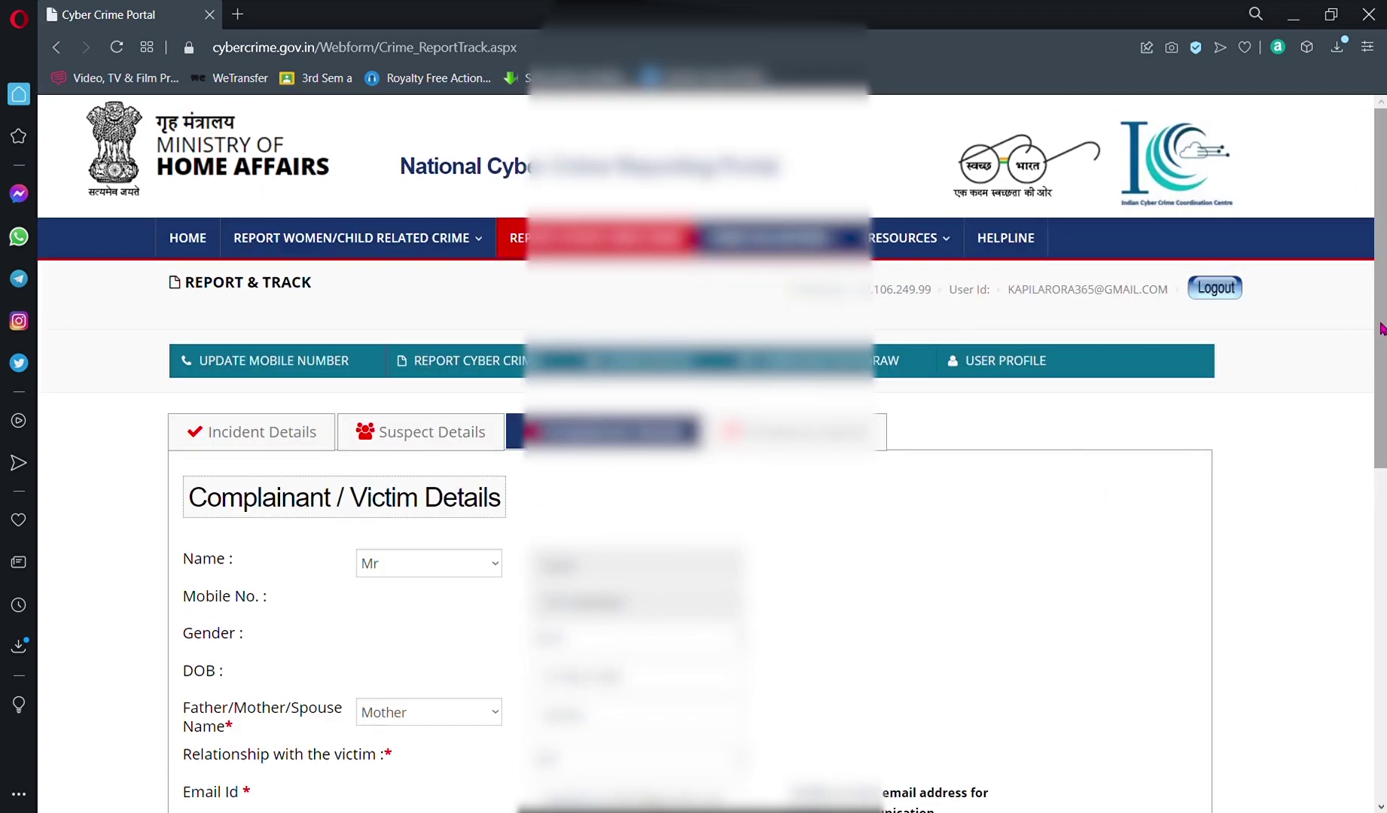
{"action": "left_click_drag", "start_coordinate": [1381, 329], "coordinate": [1331, 641]}
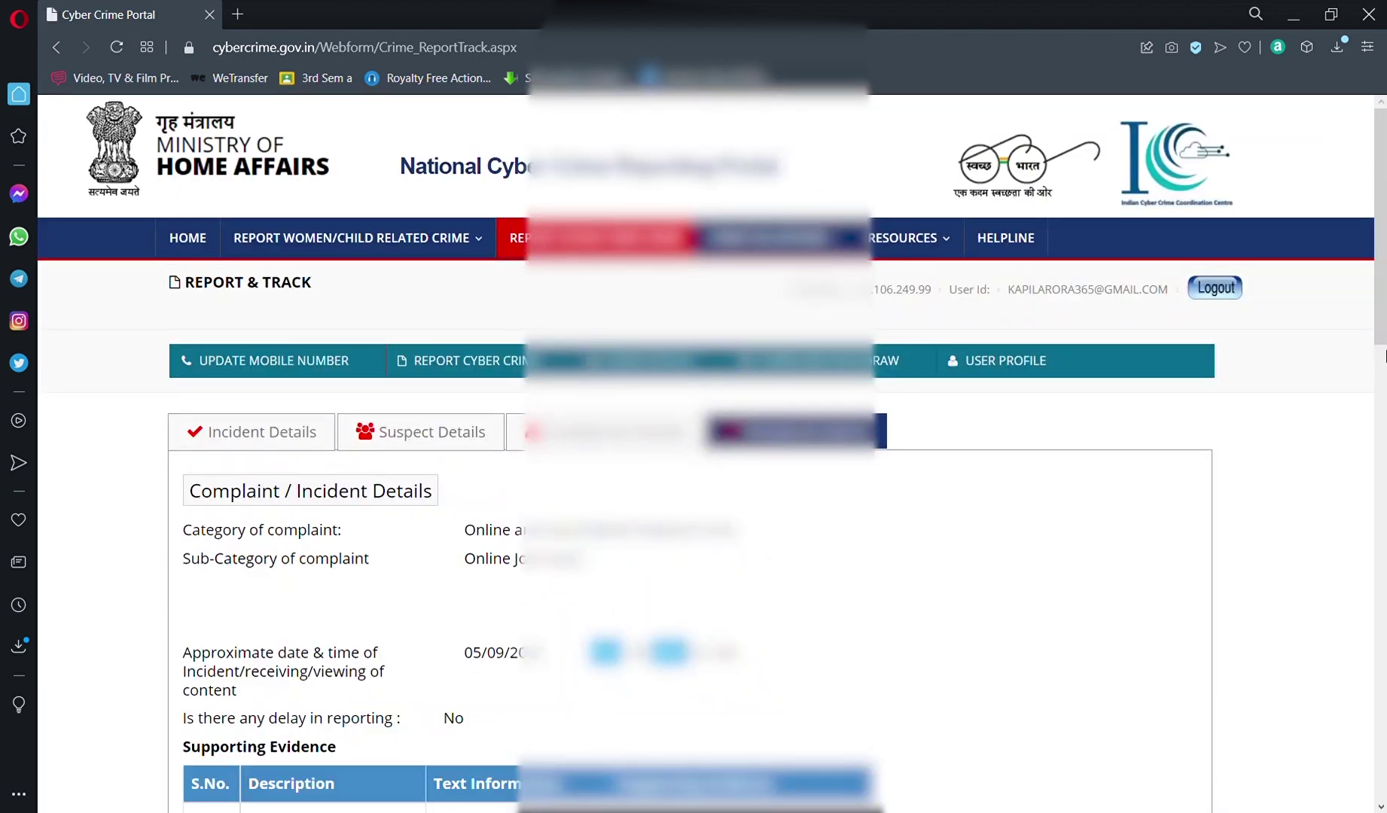
Step: Review the whole Preview & Submit summary, jumping between the top and bottom of the page
{"action": "left_click_drag", "start_coordinate": [1383, 340], "coordinate": [1363, 404]}
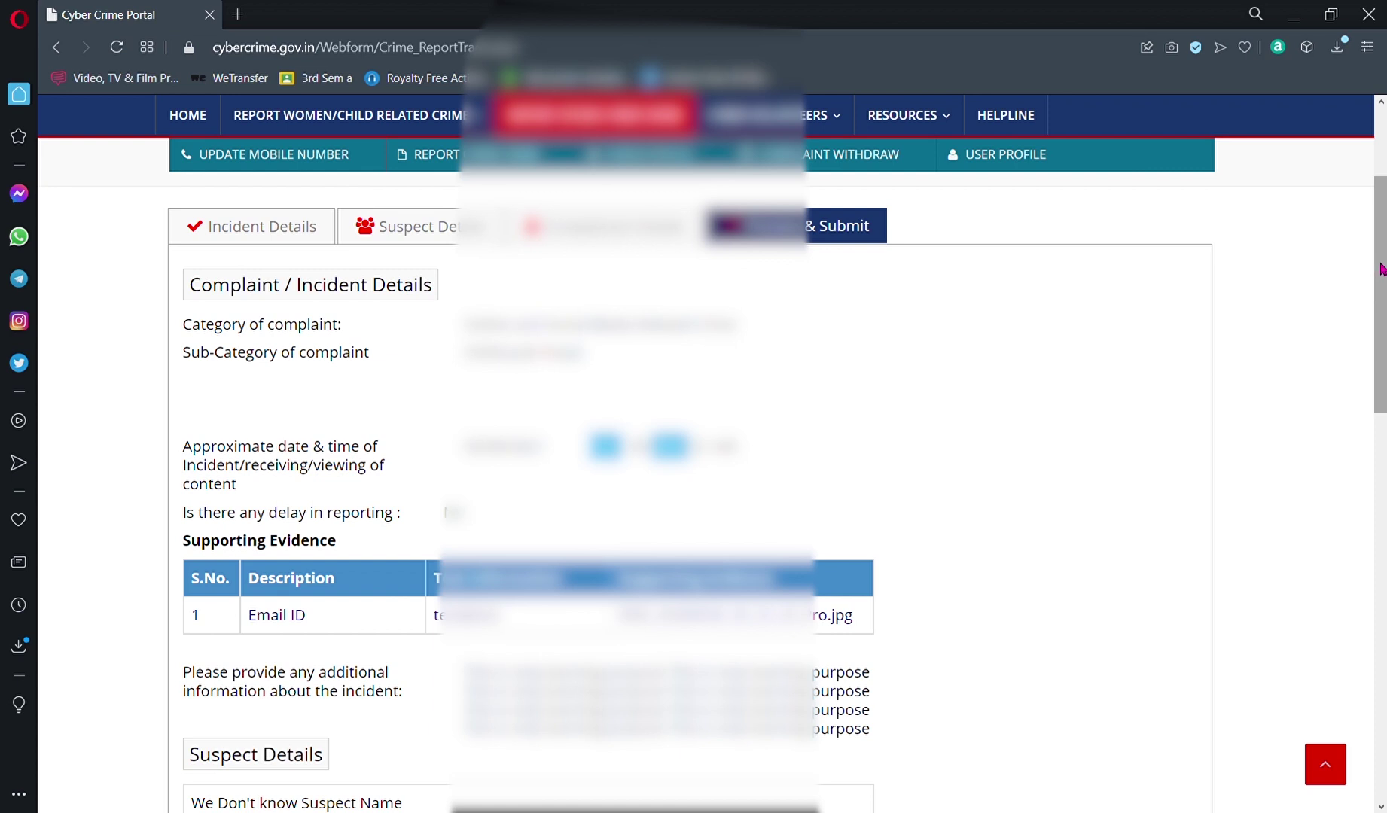
{"action": "left_click_drag", "start_coordinate": [1382, 266], "coordinate": [1322, 566]}
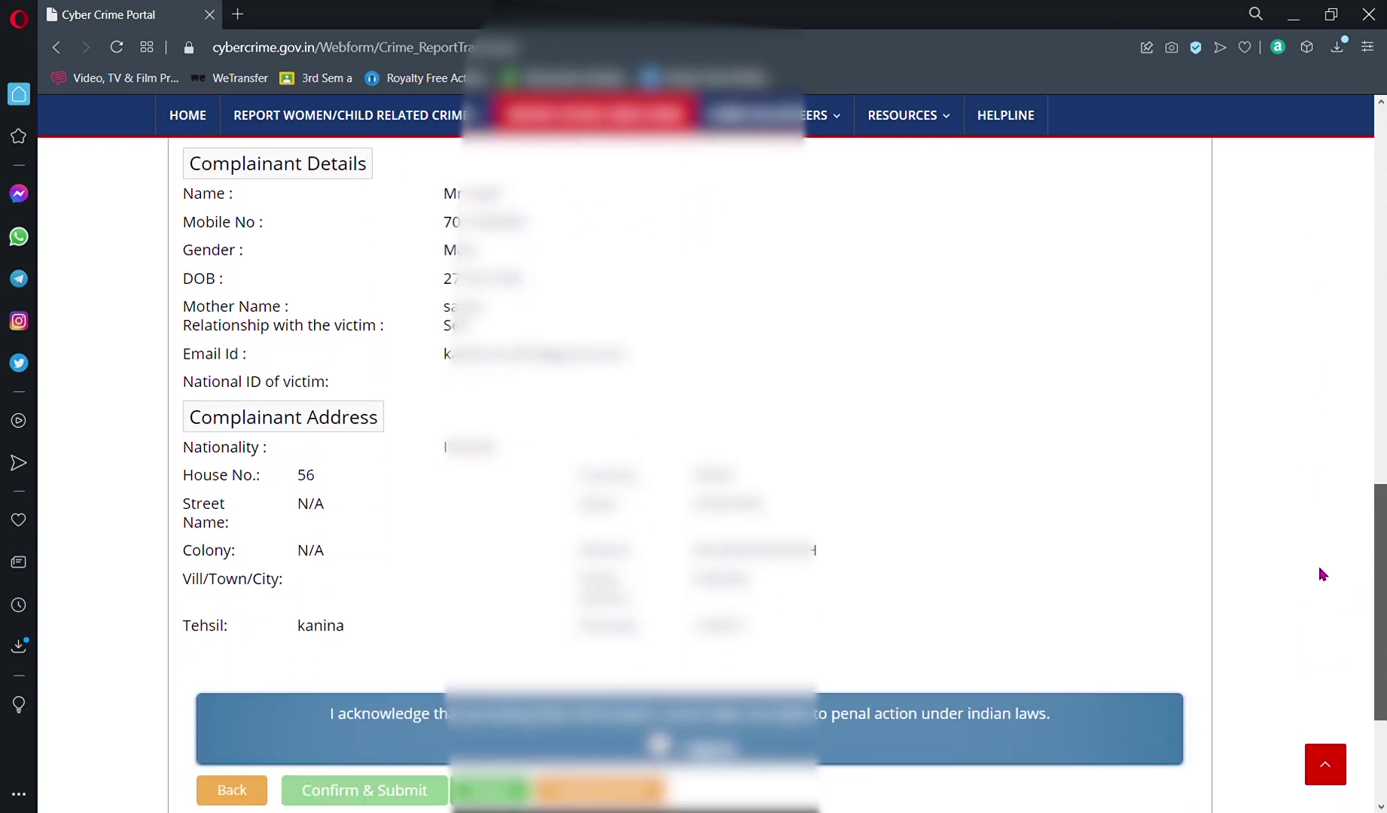
{"action": "key", "text": "Home"}
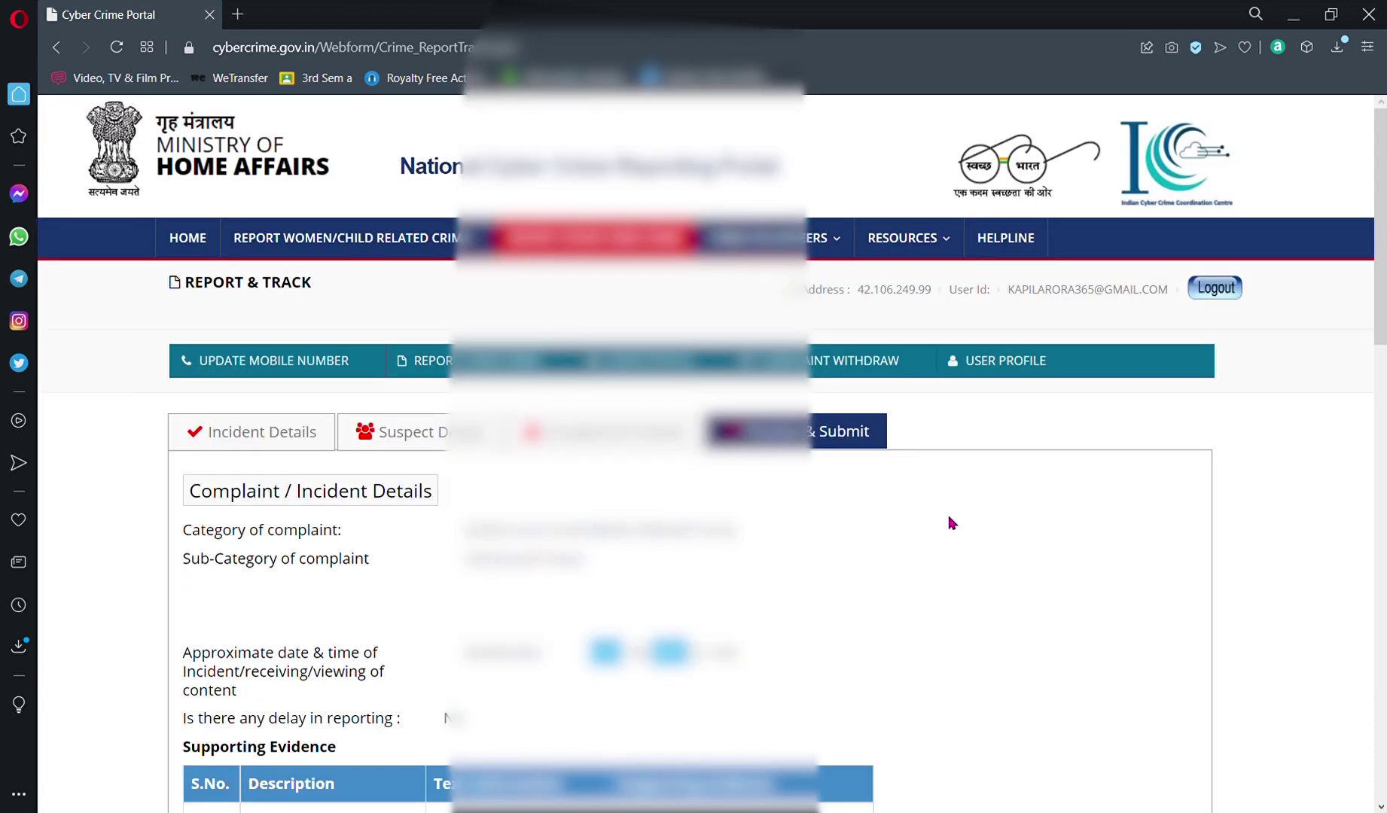
{"action": "key", "text": "End"}
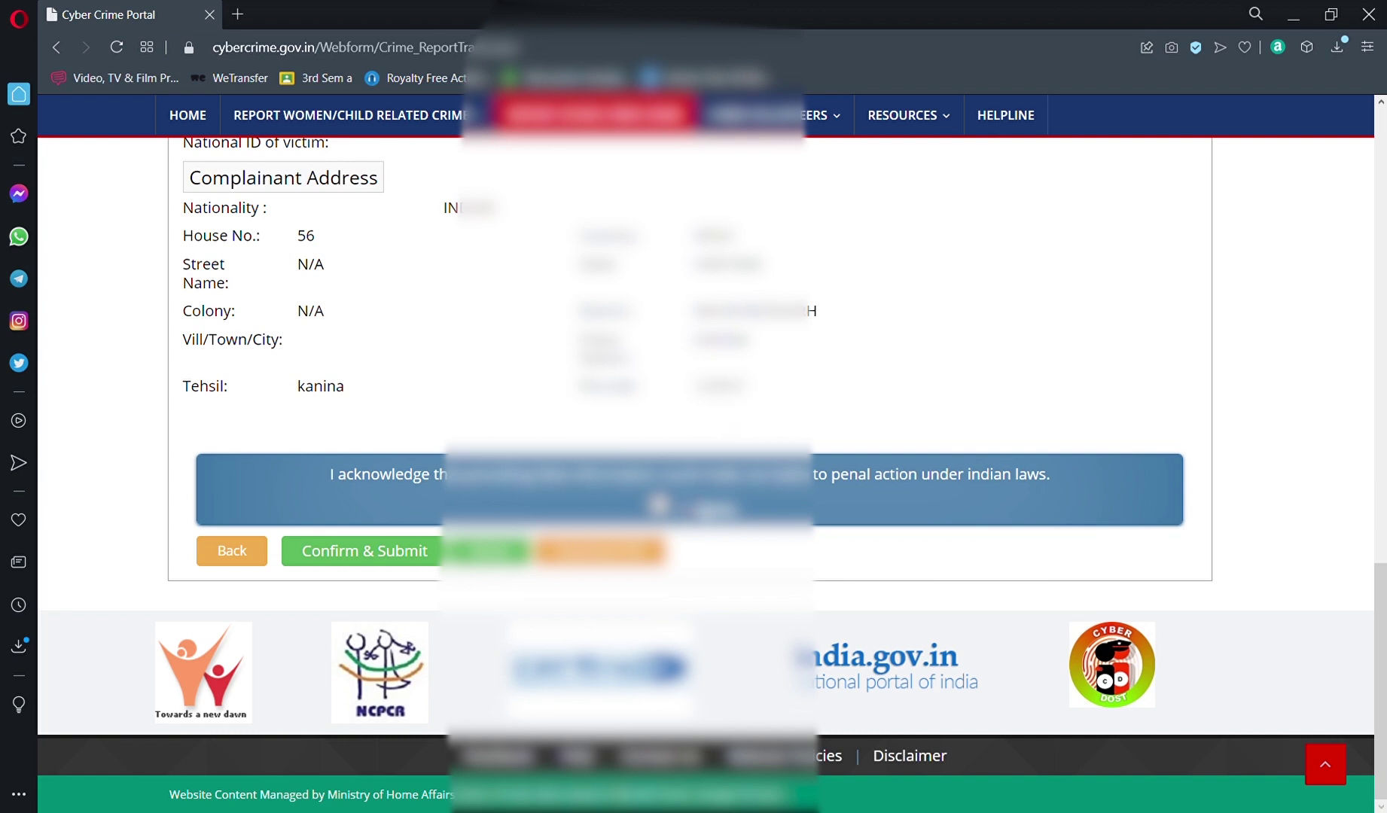
{"action": "scroll", "coordinate": [629, 422], "scroll_direction": "up", "scroll_amount": 20}
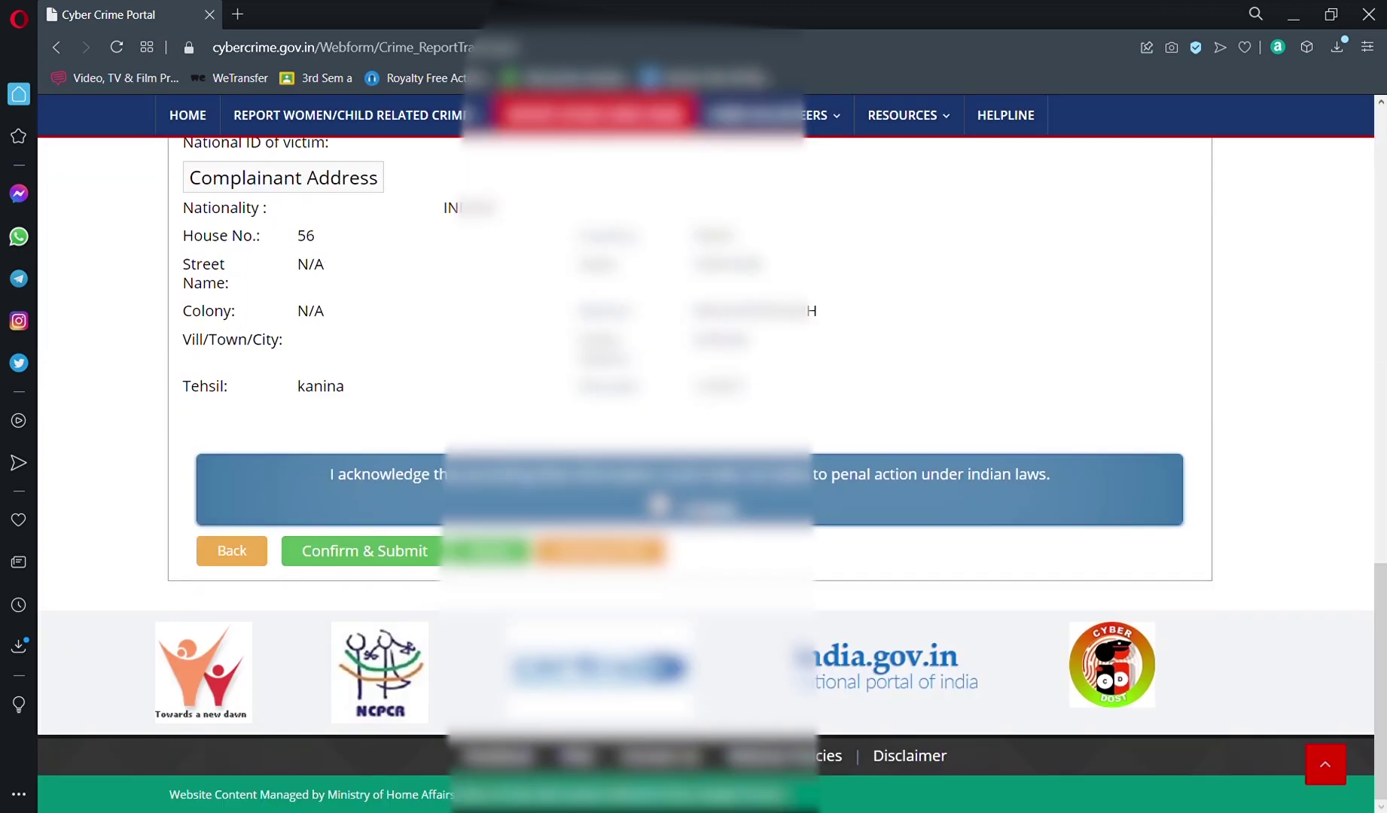
{"action": "scroll", "coordinate": [685, 497], "scroll_direction": "up", "scroll_amount": 20}
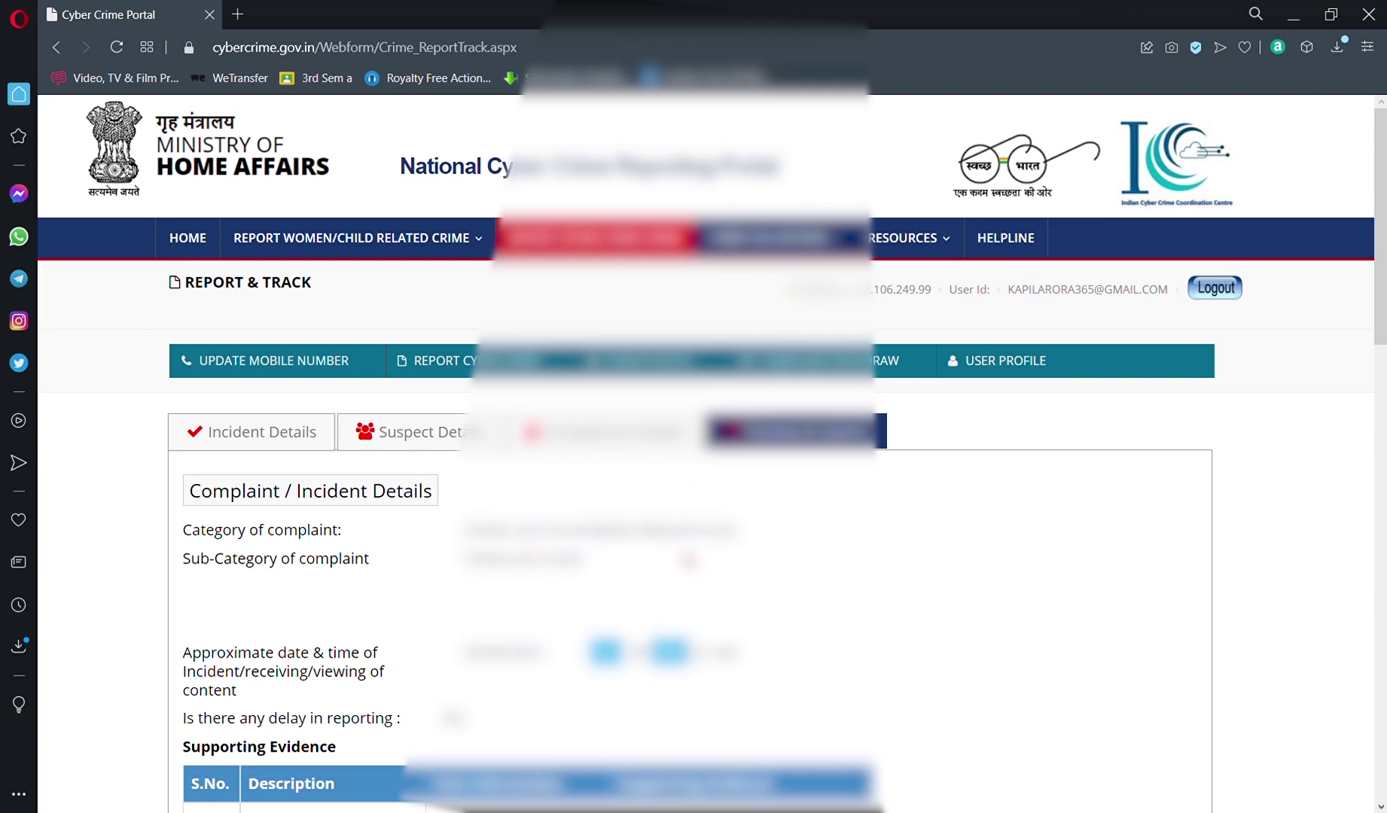
{"action": "scroll", "coordinate": [708, 494], "scroll_direction": "down", "scroll_amount": 15}
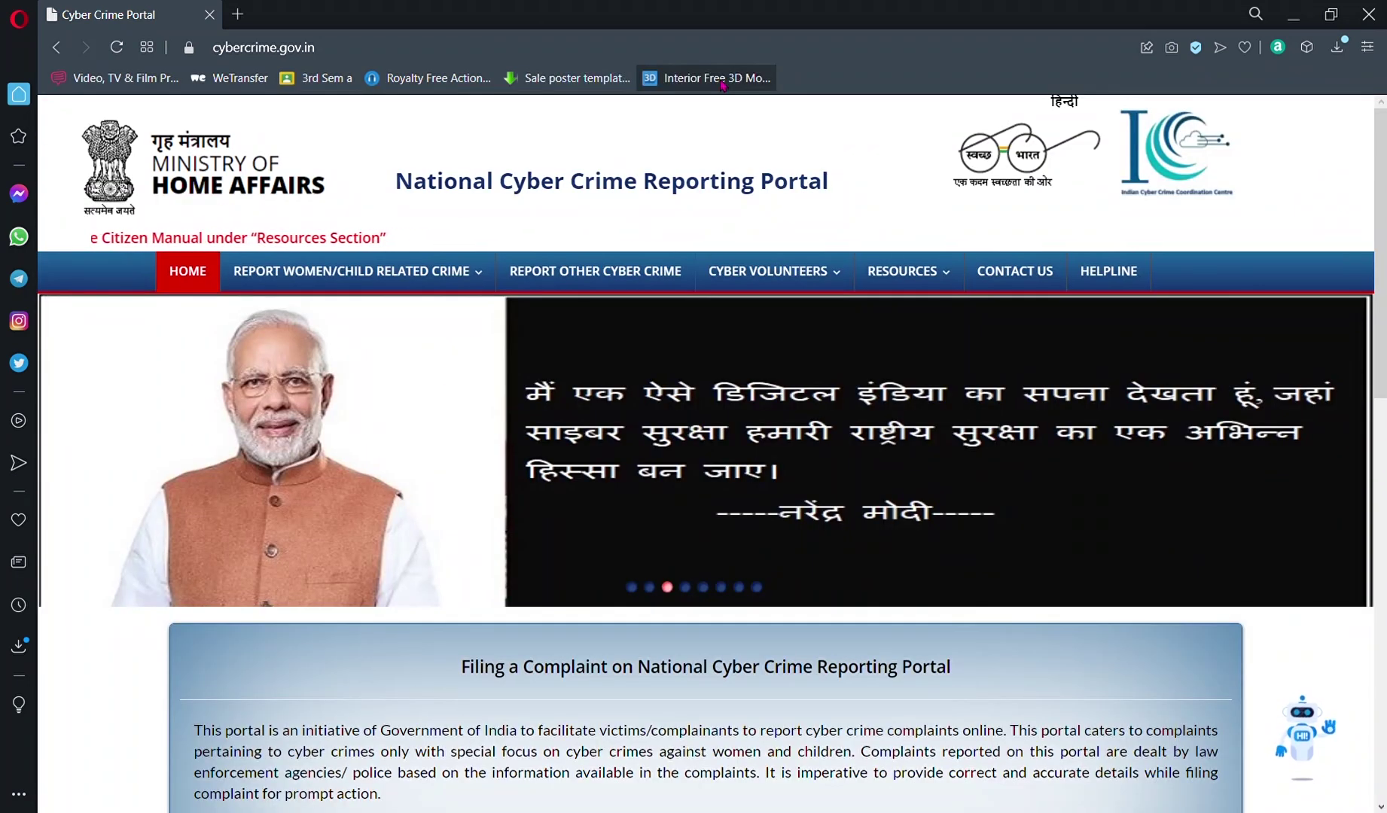